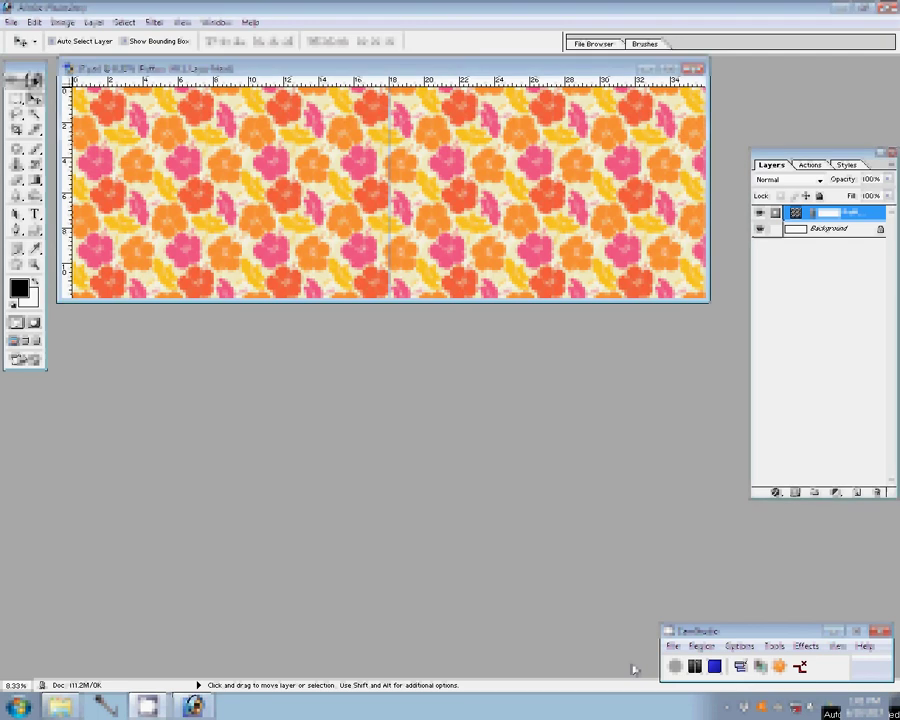
# Set the Memory & Image Cache maximum to 80% and drag the floral document window lower.
pyautogui.click(60, 22)
pyautogui.moveTo(11, 22)
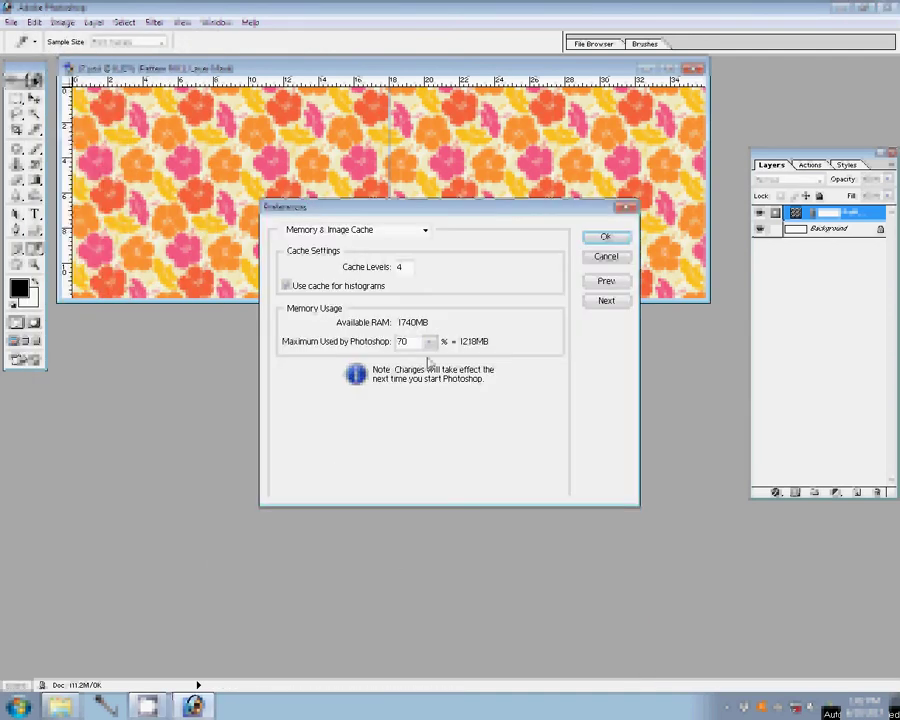
pyautogui.doubleClick(404, 341)
pyautogui.write('80')
pyautogui.click(606, 236)
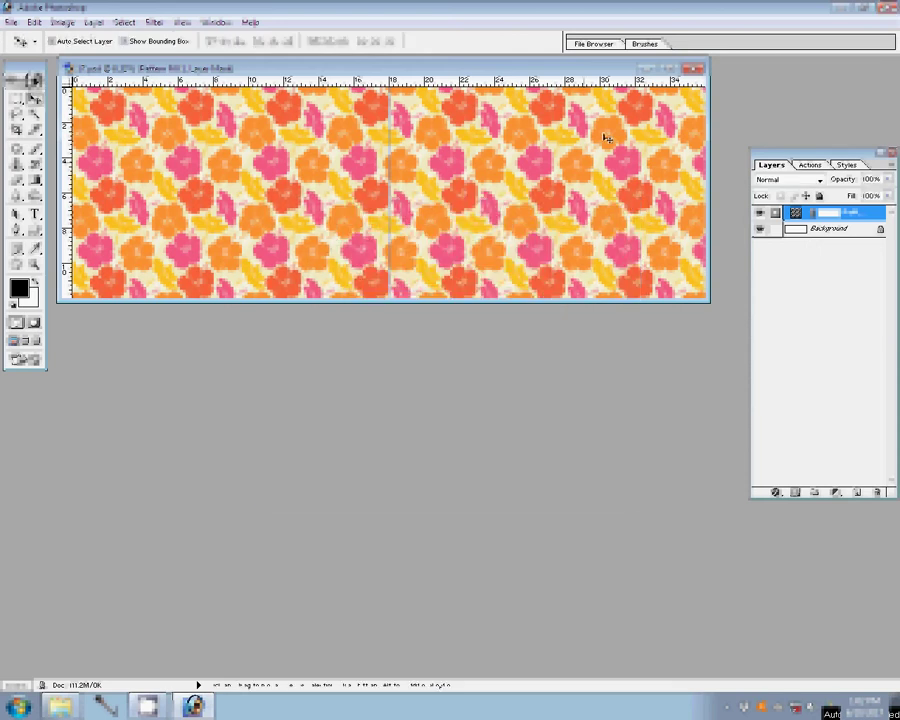
pyautogui.moveTo(300, 68); pyautogui.dragTo(309, 340)
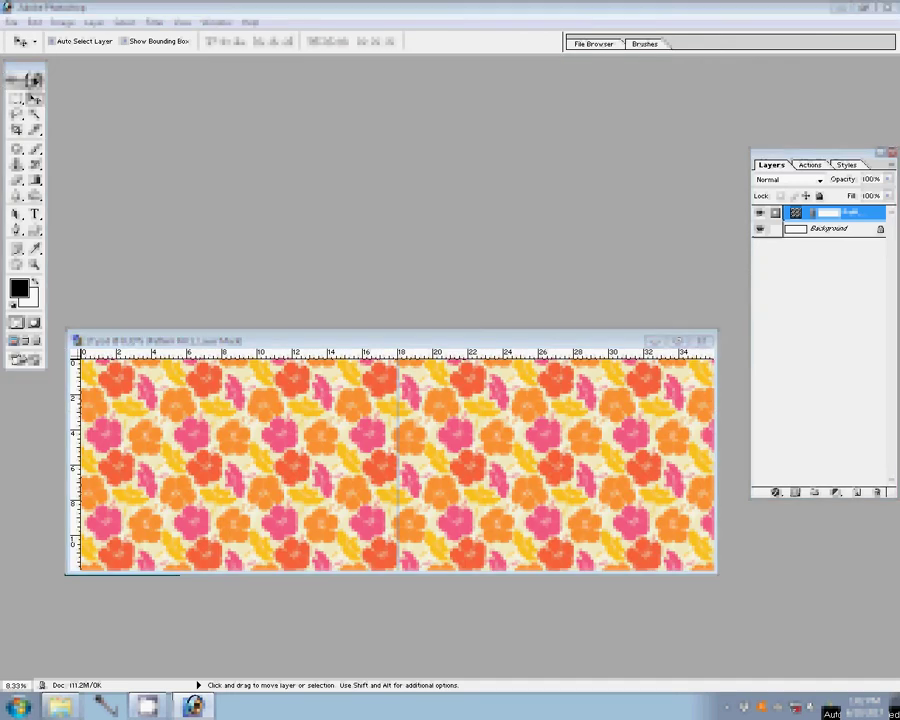
# Drag the eight DSC event photos from the camera folder into Photoshop.
pyautogui.hotkey('alt', 'Tab')
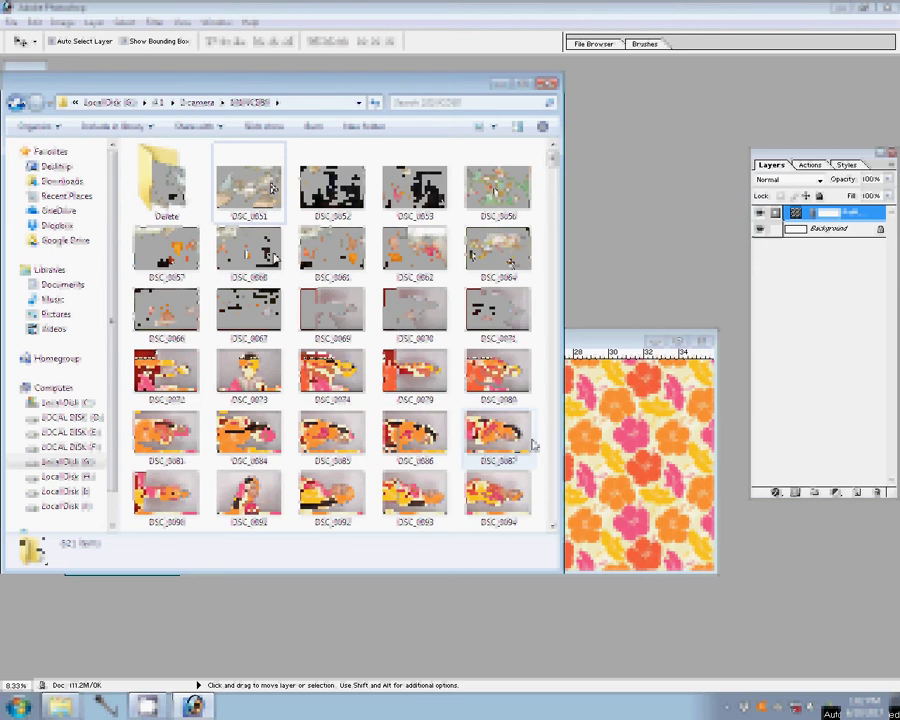
pyautogui.keyDown('shift'); pyautogui.click(249, 211); pyautogui.keyUp('shift')
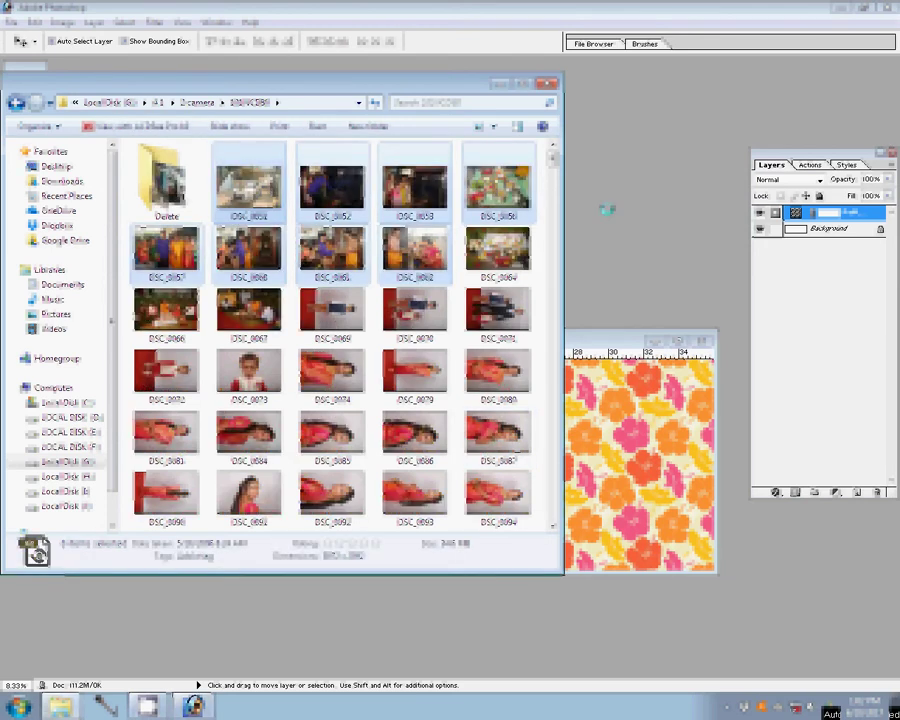
pyautogui.moveTo(607, 210); pyautogui.dragTo(602, 207)
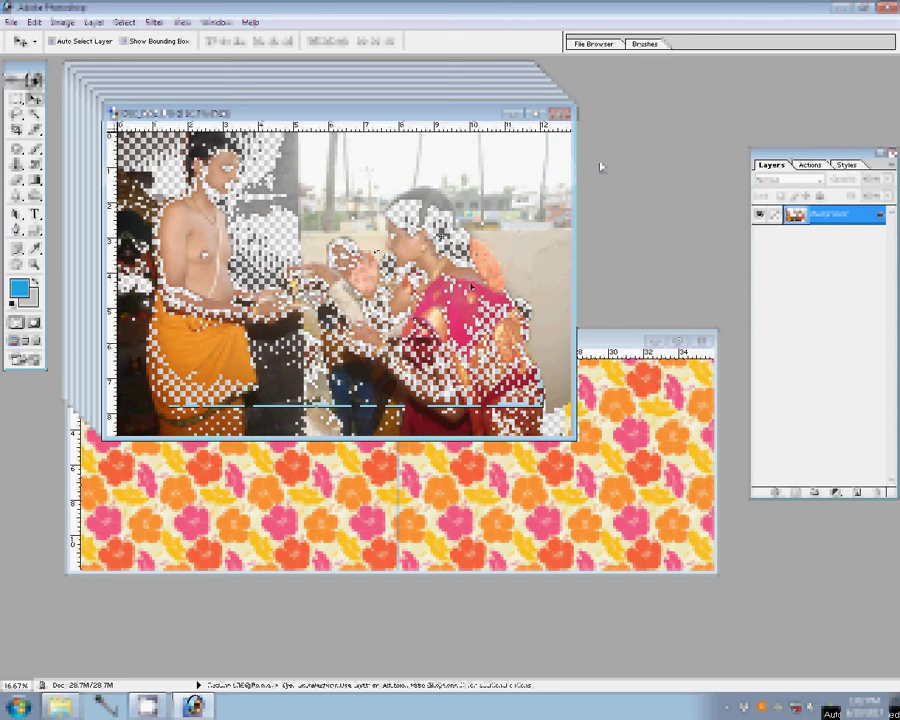
# Resize the first event photo to 8 inches wide and close it without saving.
pyautogui.hotkey('ctrl', 'alt', 'i')
pyautogui.doubleClick(305, 269)
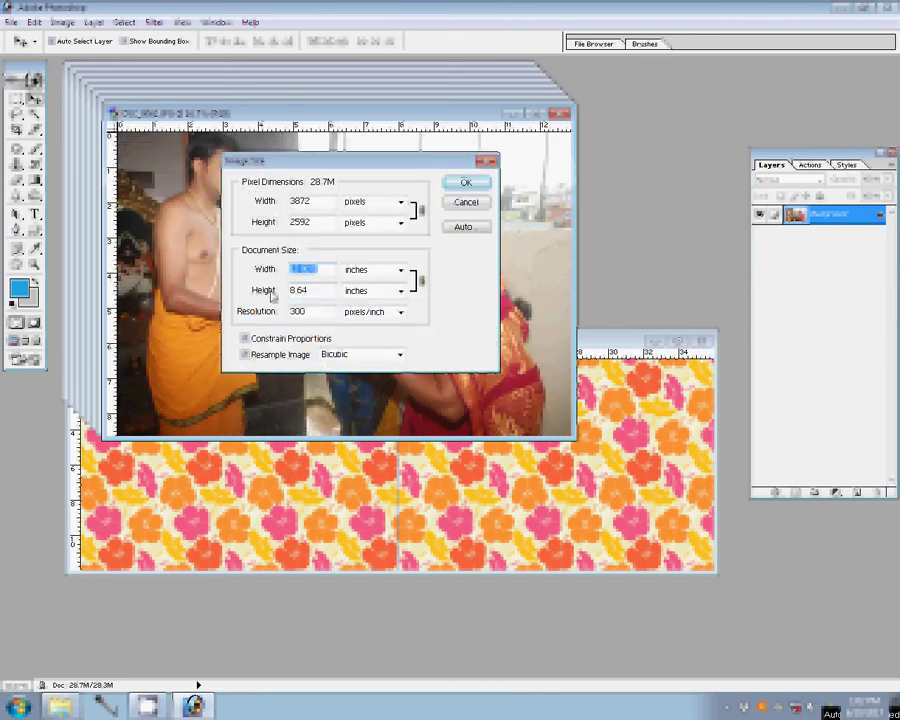
pyautogui.write('8')
pyautogui.press('Return')
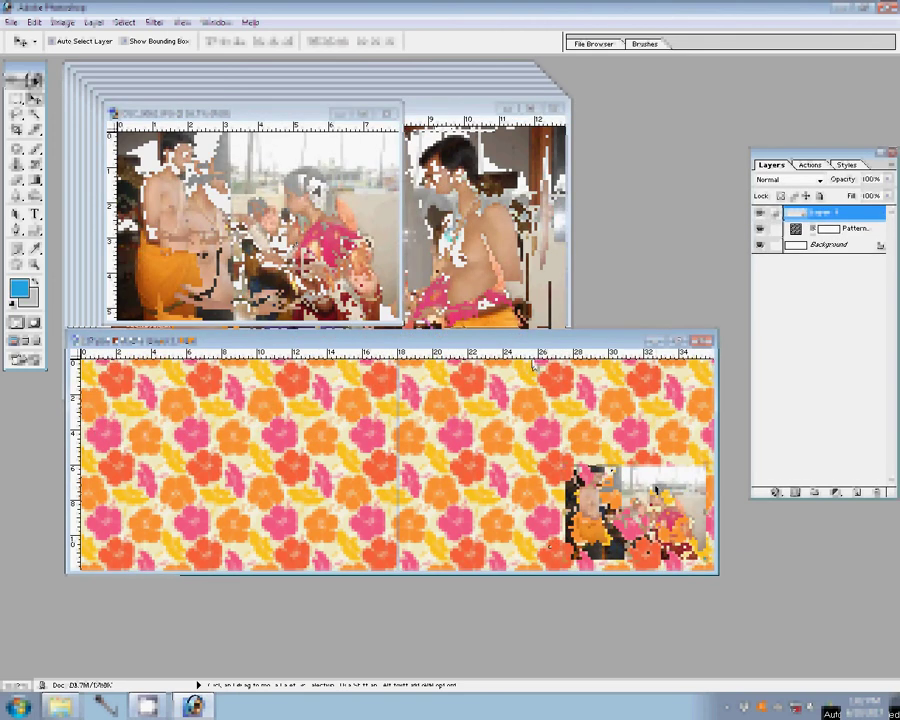
pyautogui.click(379, 220)
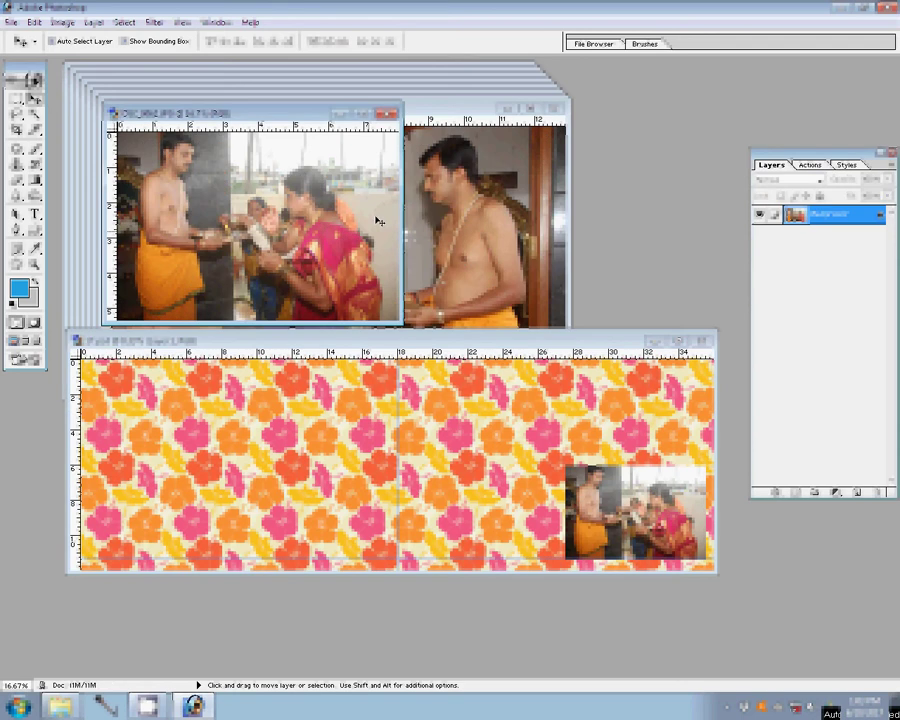
pyautogui.hotkey('ctrl', 'w')
pyautogui.press('n')
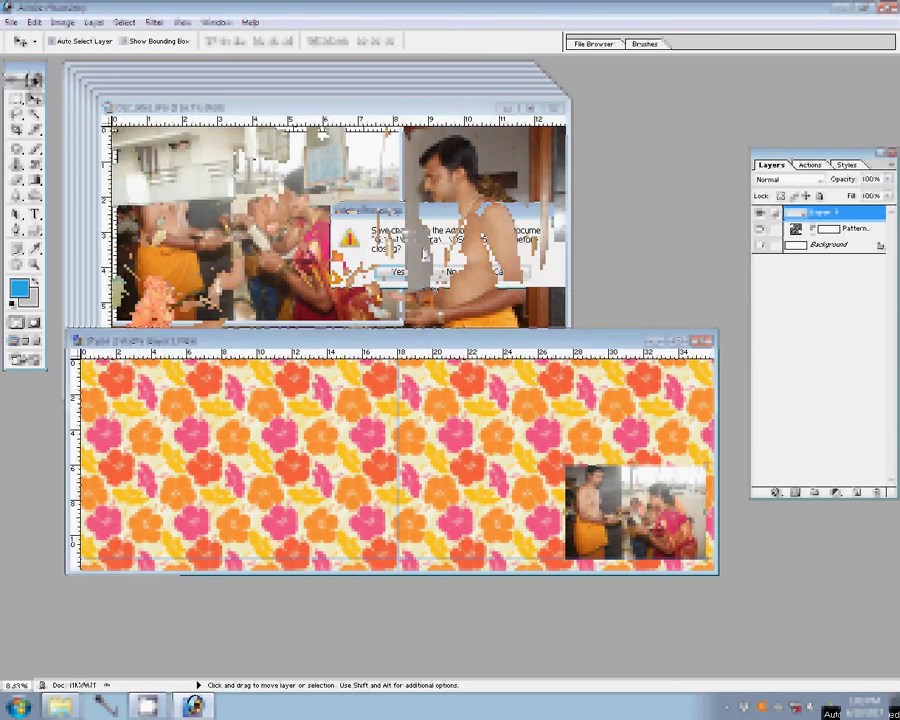
# Resize the next photo to 3600, place it atop the right page's right column, close unsaved.
pyautogui.hotkey('ctrl', 'alt', 'i')
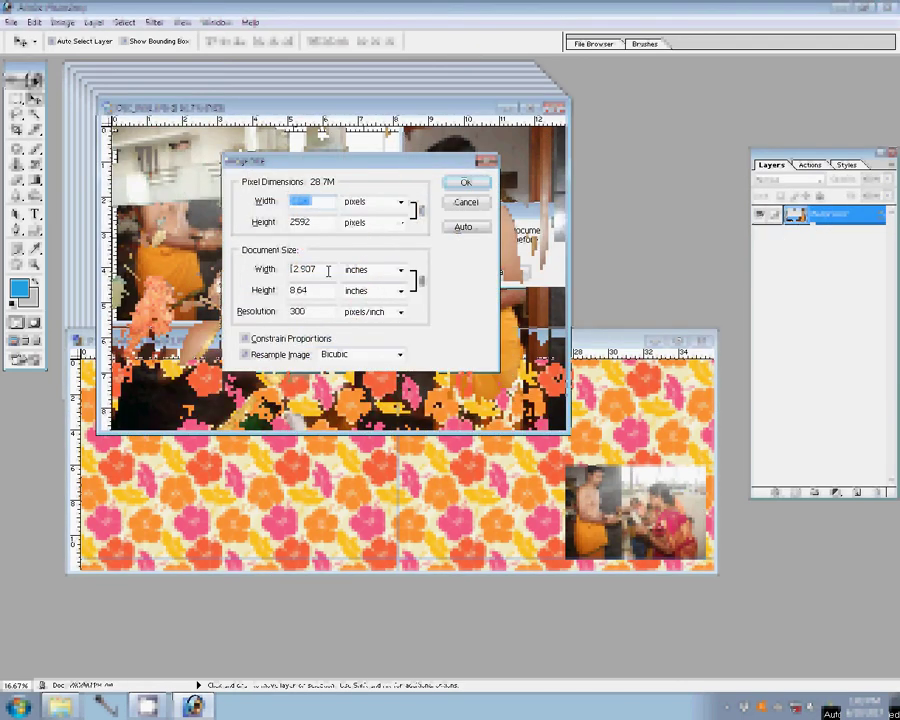
pyautogui.write('3600')
pyautogui.press('Return')
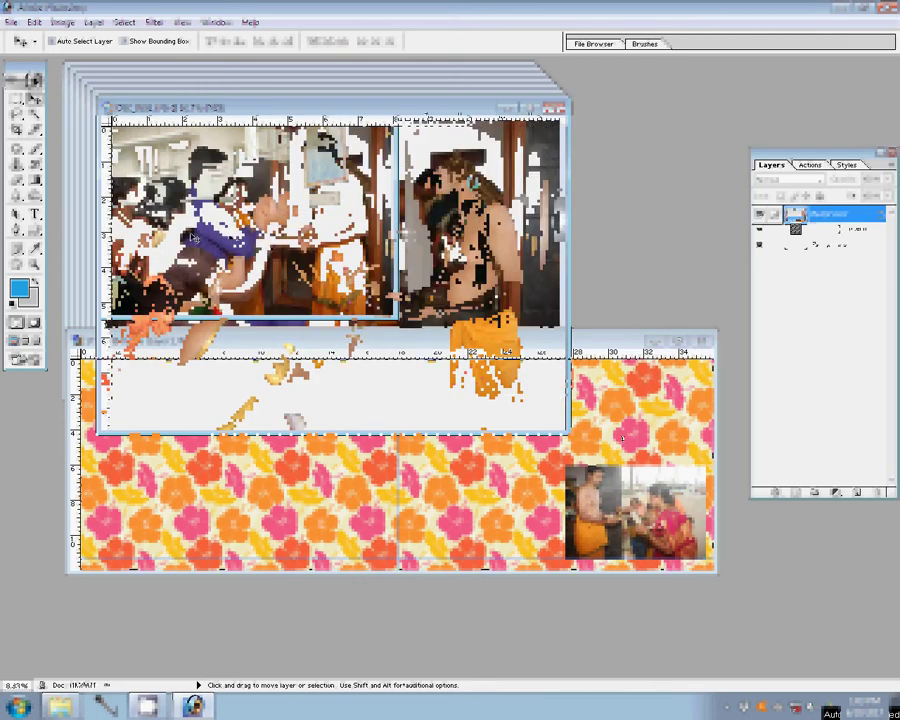
pyautogui.moveTo(559, 160); pyautogui.dragTo(563, 408)
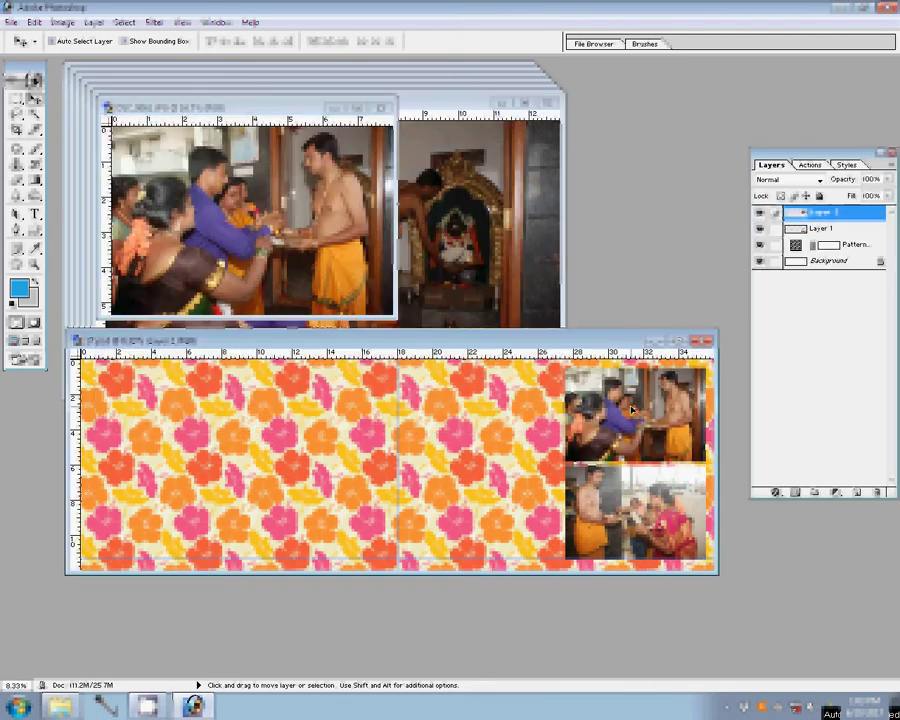
pyautogui.hotkey('ctrl', 'w')
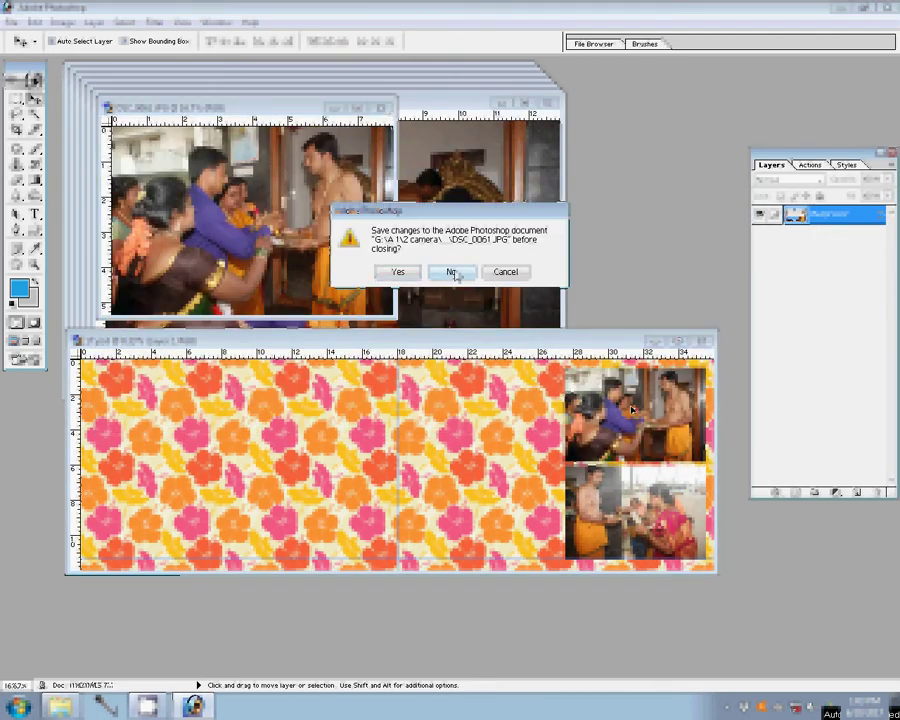
pyautogui.click(452, 273)
pyautogui.hotkey('alt', 'F9')
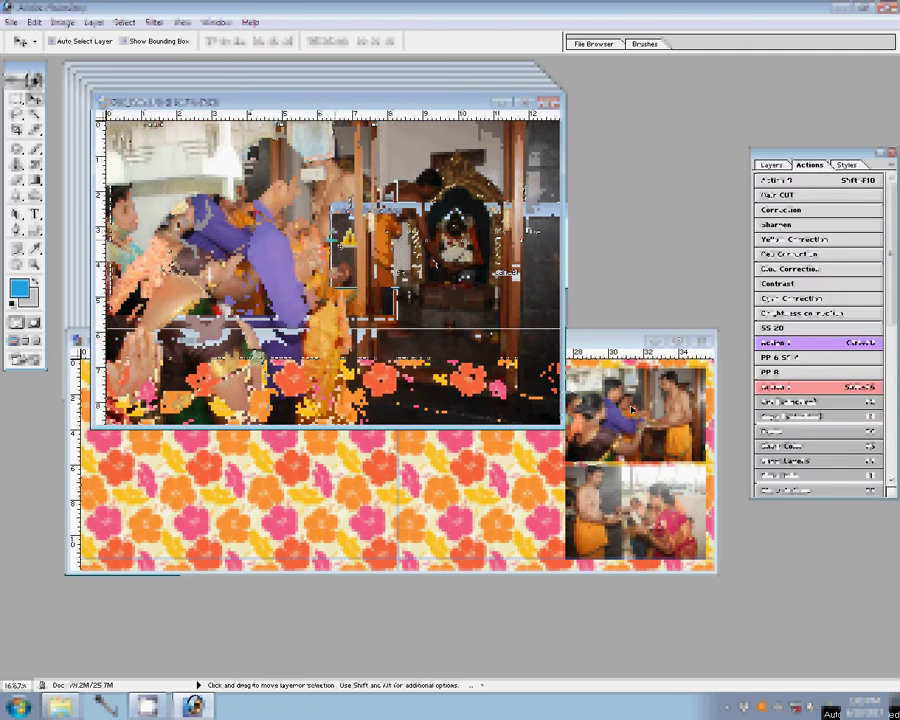
# Resize the next photo to 8 inches wide and close it without saving.
pyautogui.hotkey('ctrl', 'alt', 'i')
pyautogui.doubleClick(322, 268)
pyautogui.write('8')
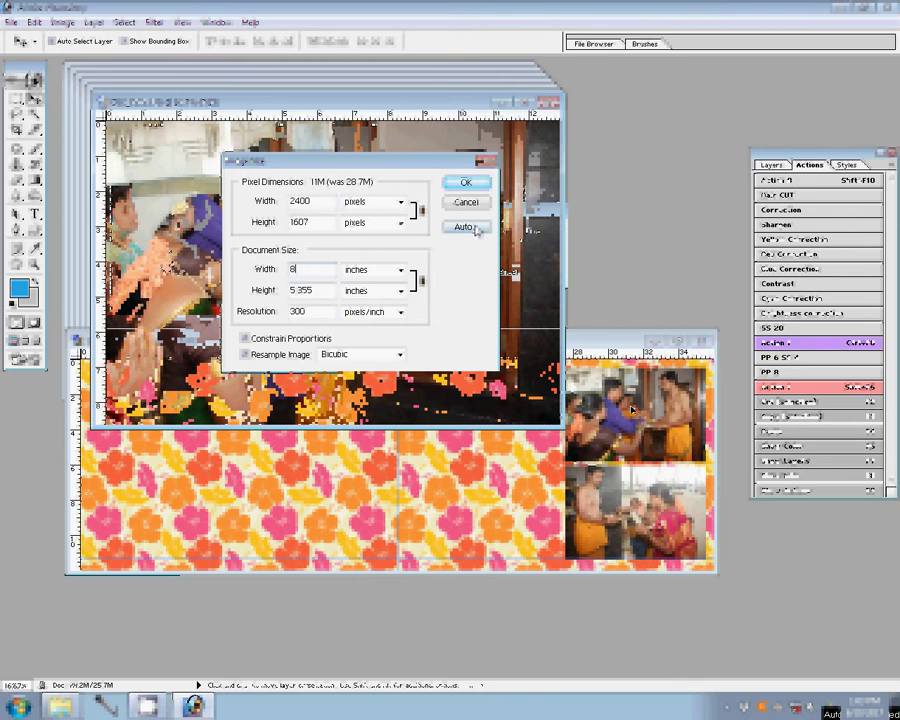
pyautogui.click(466, 182)
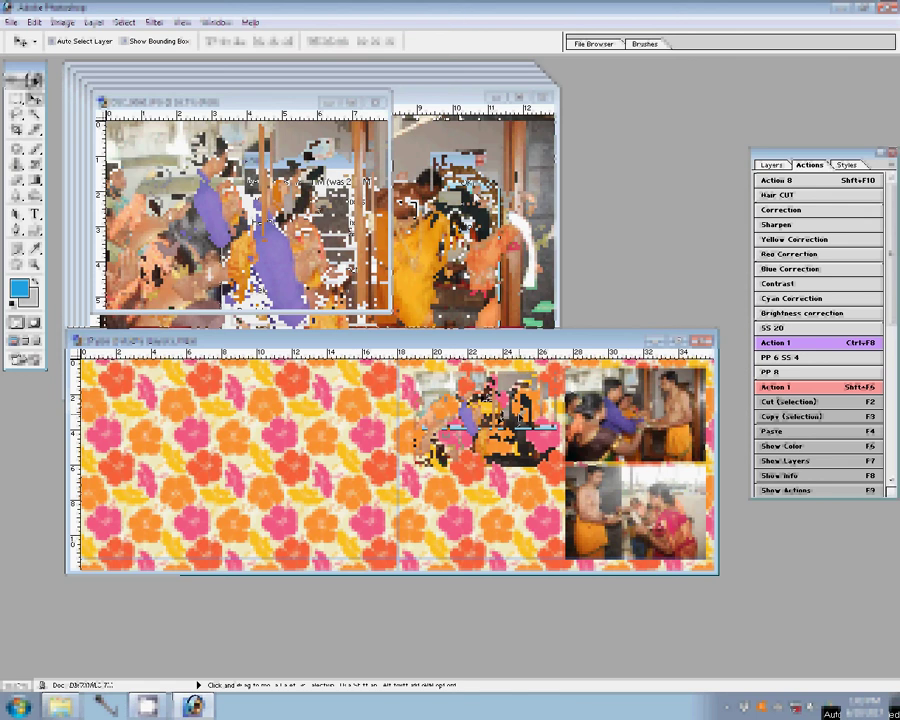
pyautogui.hotkey('ctrl', 'w')
pyautogui.click(450, 273)
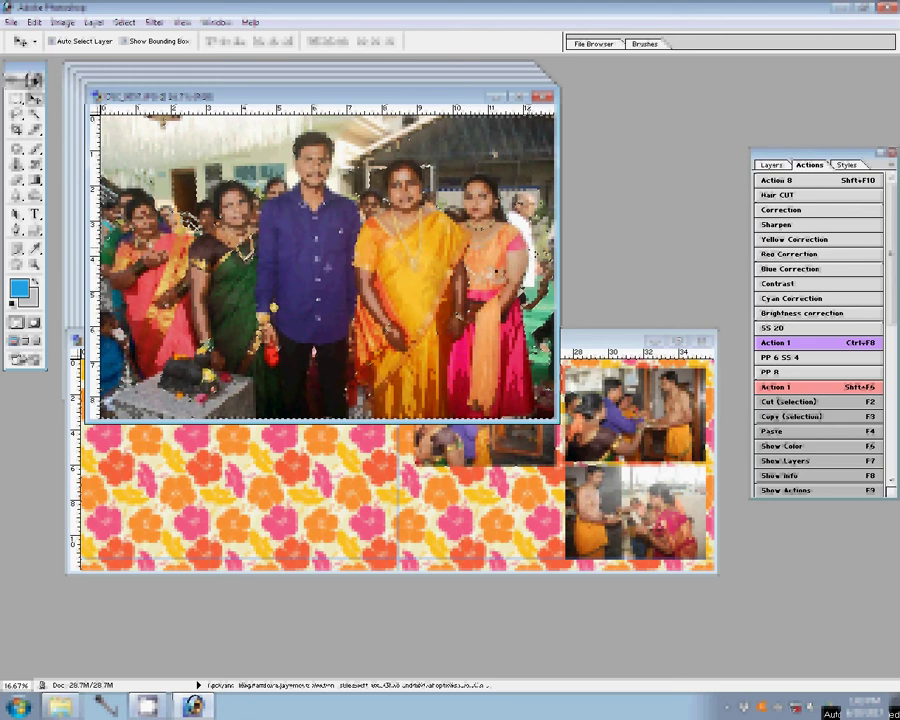
# Resize the group photo to 8 inches wide, place it lower left on the right page, close unsaved.
pyautogui.hotkey('ctrl', 'alt', 'i')
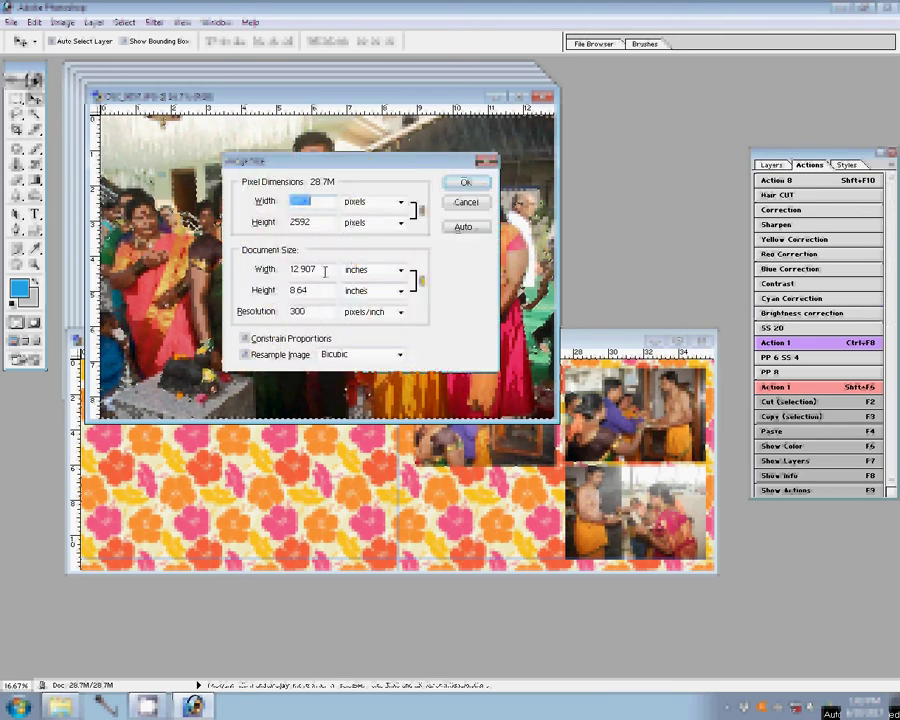
pyautogui.doubleClick(324, 270)
pyautogui.write('8')
pyautogui.click(466, 182)
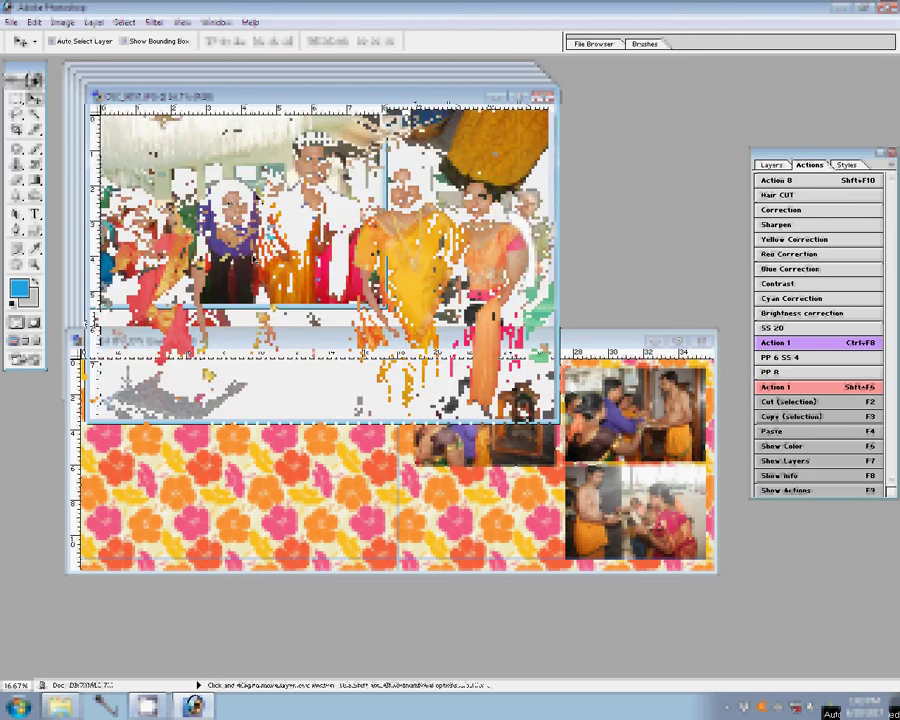
pyautogui.moveTo(495, 320)
pyautogui.mouseDown()
pyautogui.moveTo(514, 494)
pyautogui.moveTo(481, 503)
pyautogui.mouseUp()
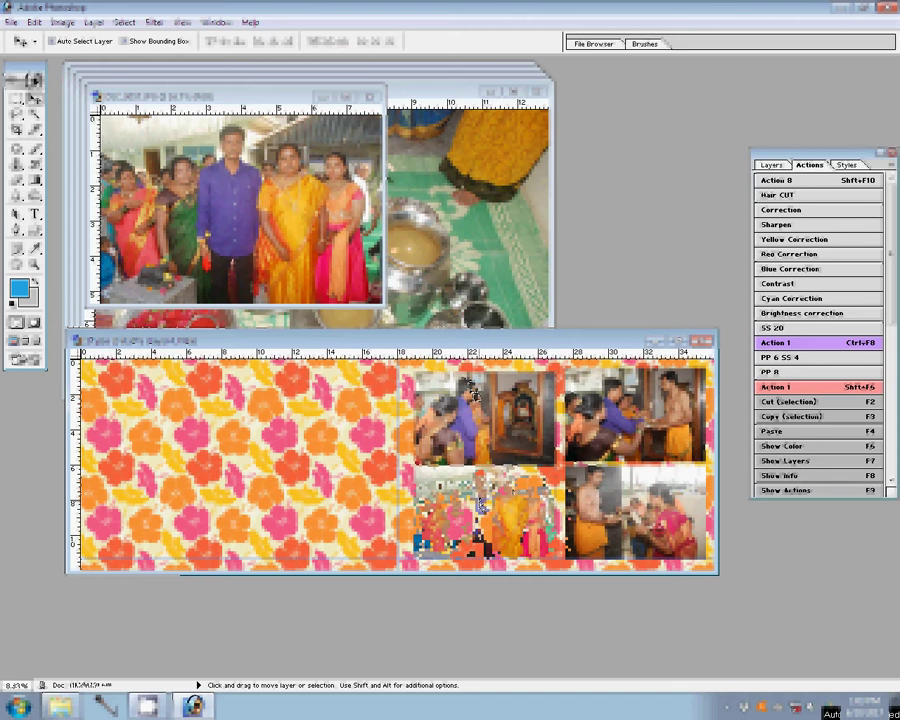
pyautogui.hotkey('ctrl', 'w')
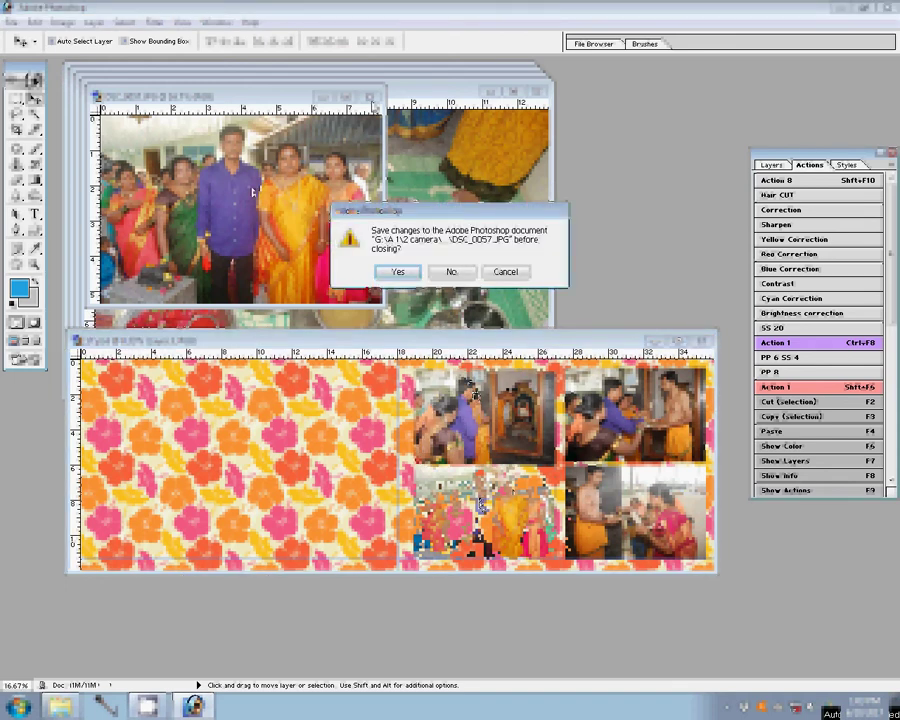
pyautogui.click(450, 271)
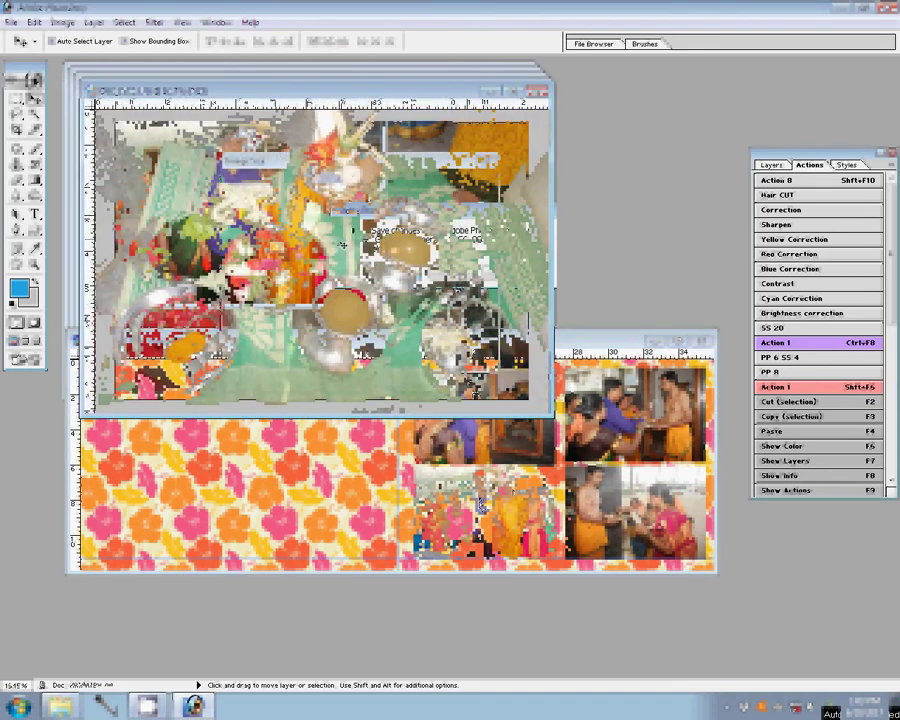
# Resize the offerings photo to 2400 px wide, place it atop the left page, close it unsaved.
pyautogui.write('2400')
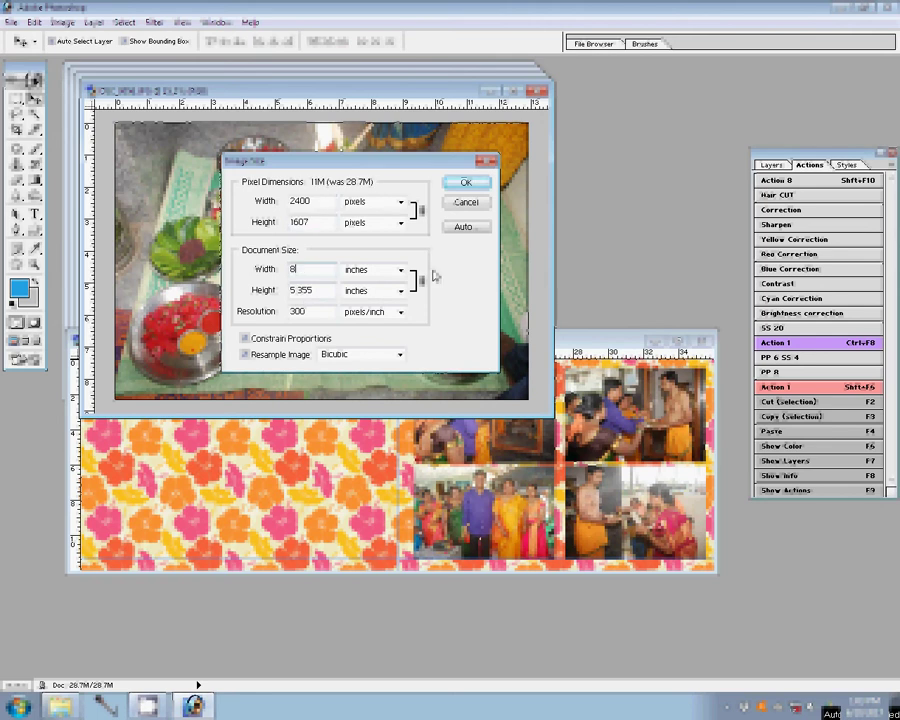
pyautogui.click(464, 182)
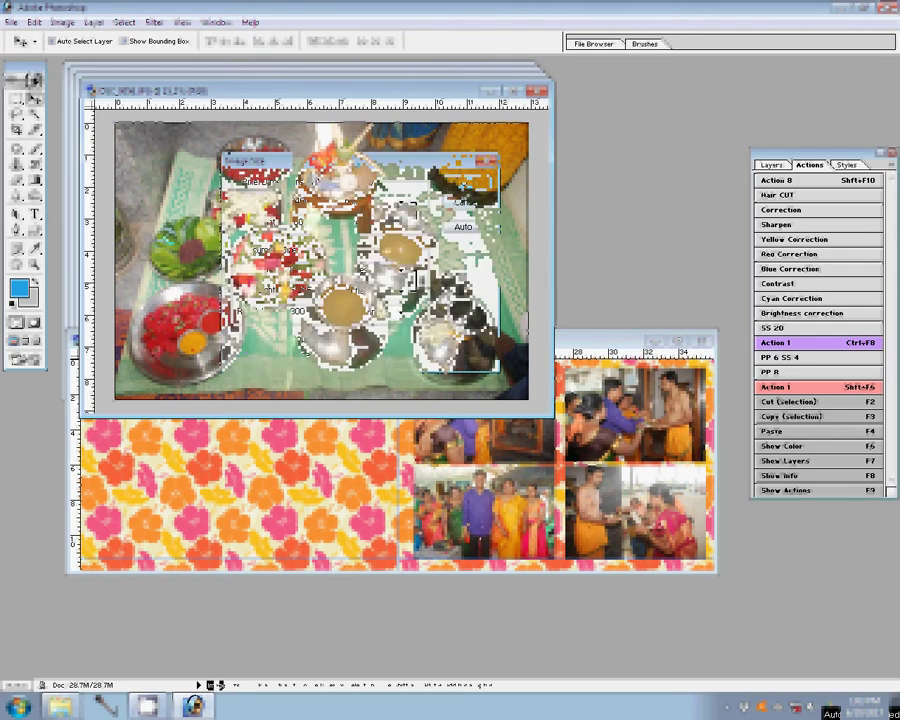
pyautogui.moveTo(330, 280); pyautogui.dragTo(322, 430)
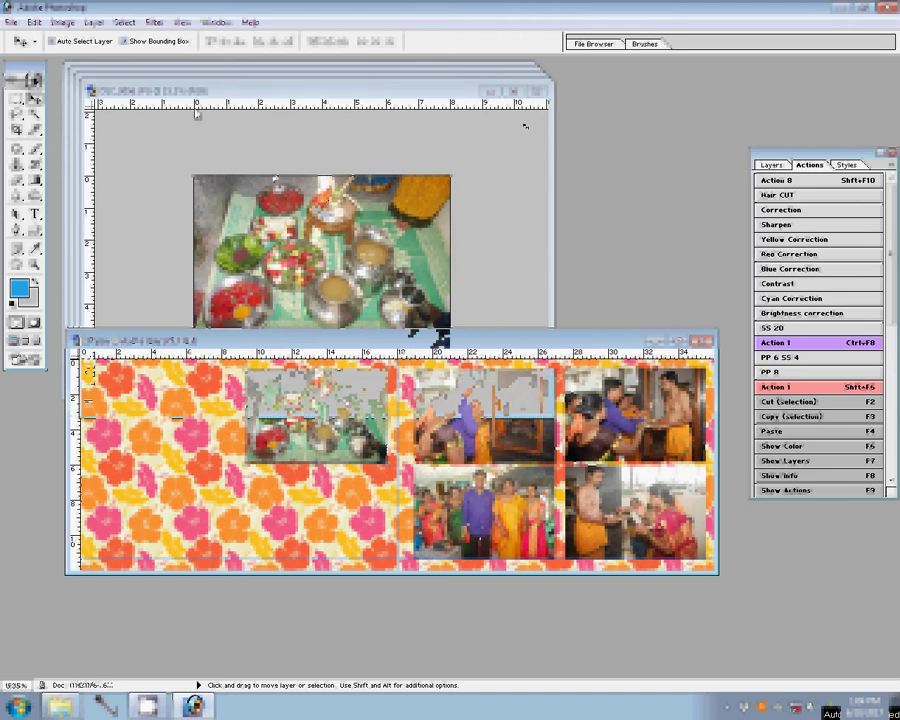
pyautogui.click(537, 92)
pyautogui.click(456, 269)
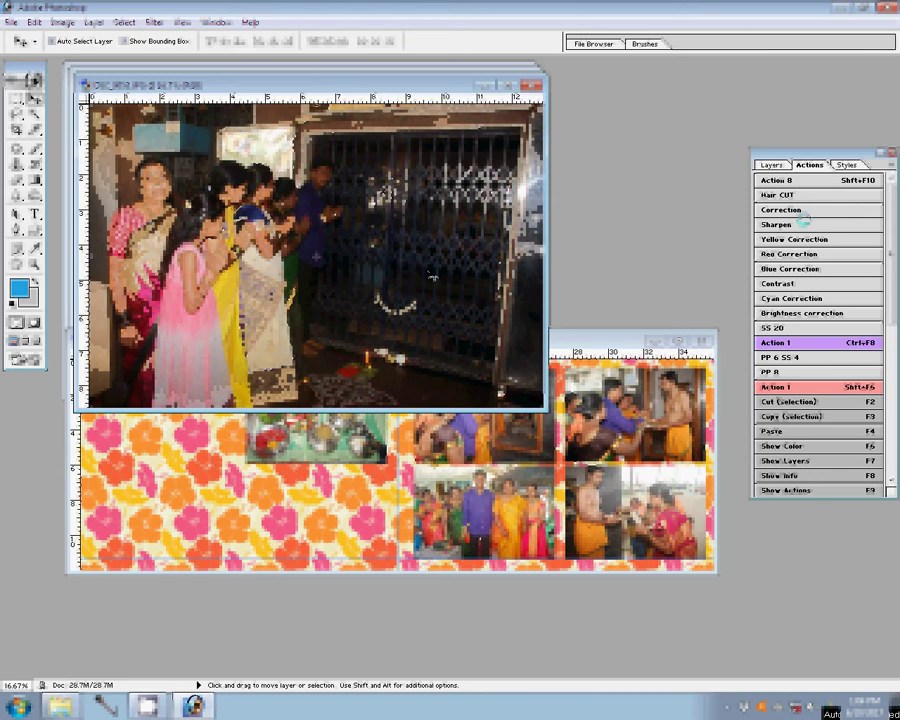
# Resize the family-at-the-gate photo to 8 inches, paste it below the offerings photo, close it unsaved.
pyautogui.click(803, 222)
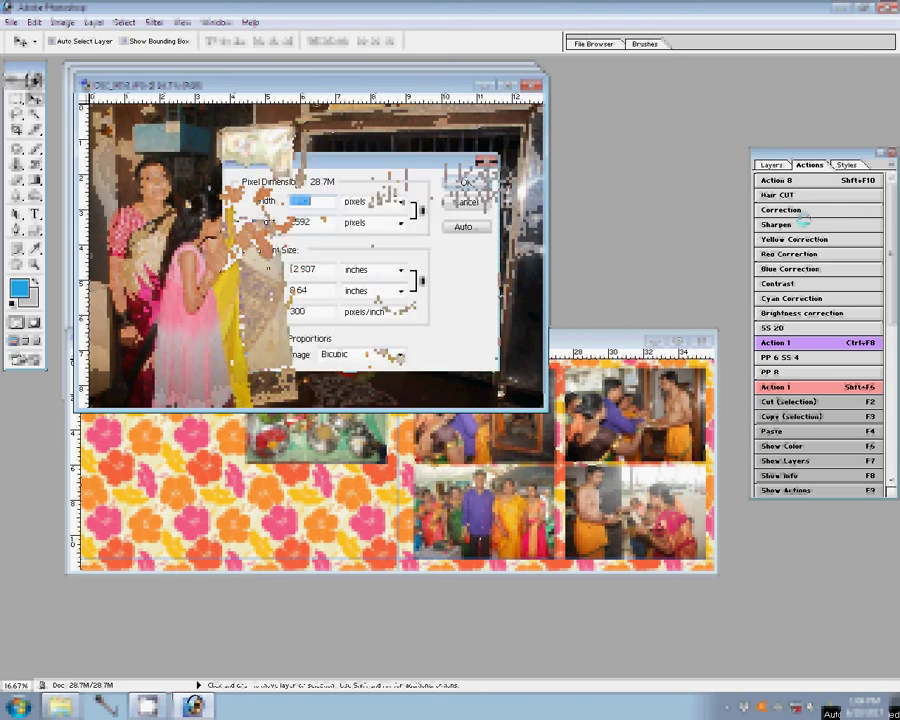
pyautogui.press('Tab')
pyautogui.press('Tab')
pyautogui.write('8')
pyautogui.click(466, 183)
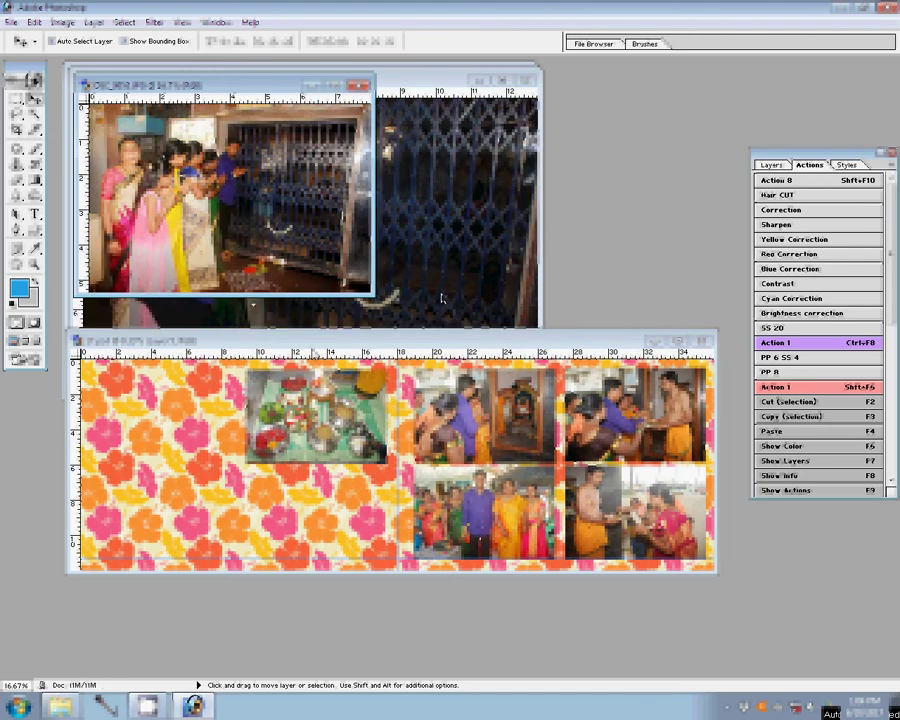
pyautogui.press('F4')
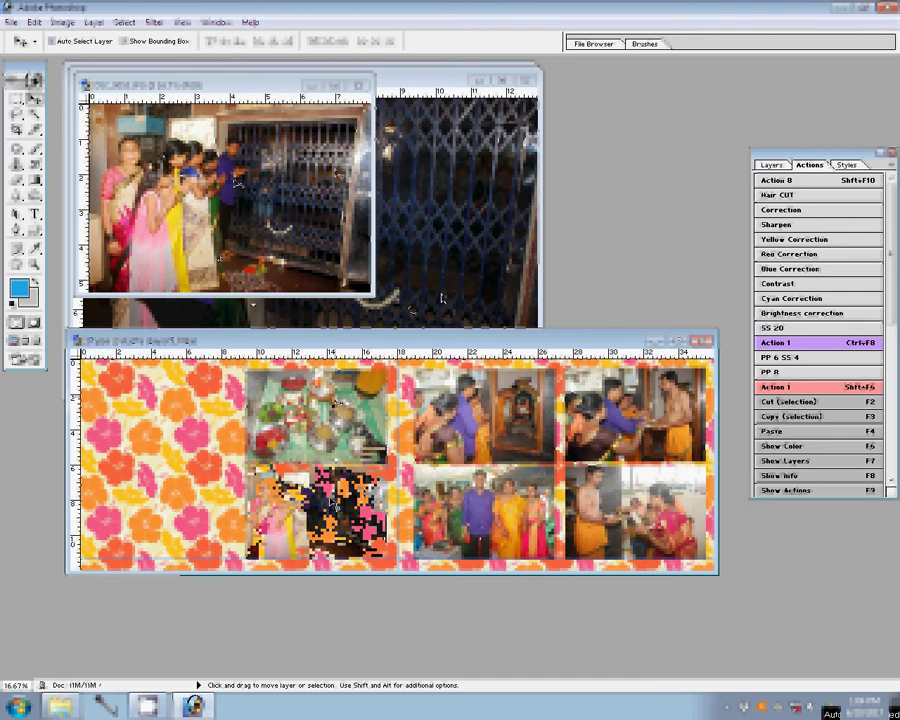
pyautogui.hotkey('ctrl', 'w')
pyautogui.click(398, 268)
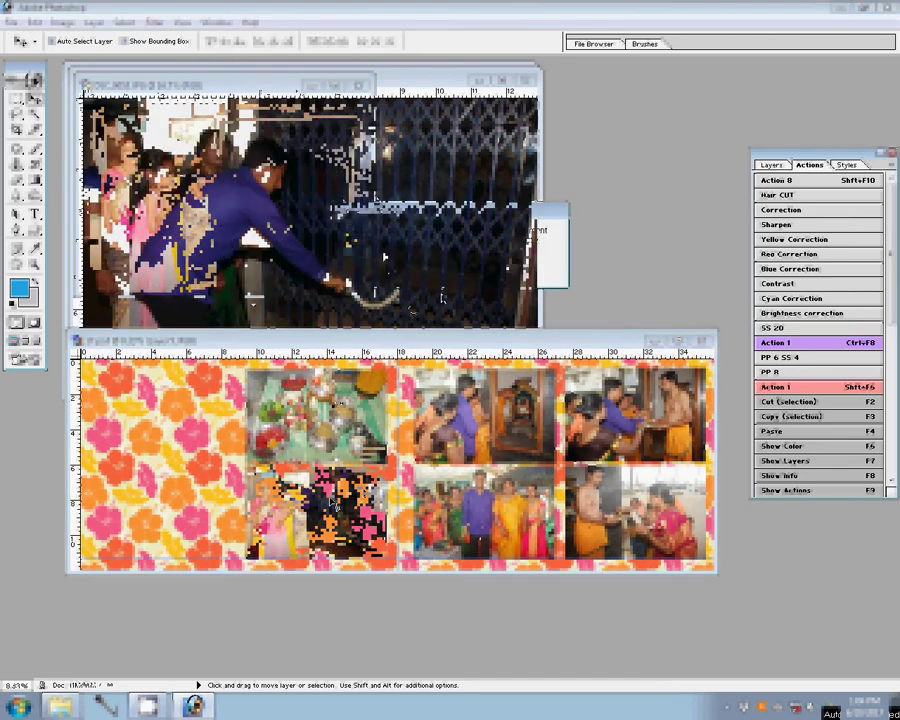
# Run the Correction action on the garland photo and resize it to 8 inches wide.
pyautogui.click(791, 209)
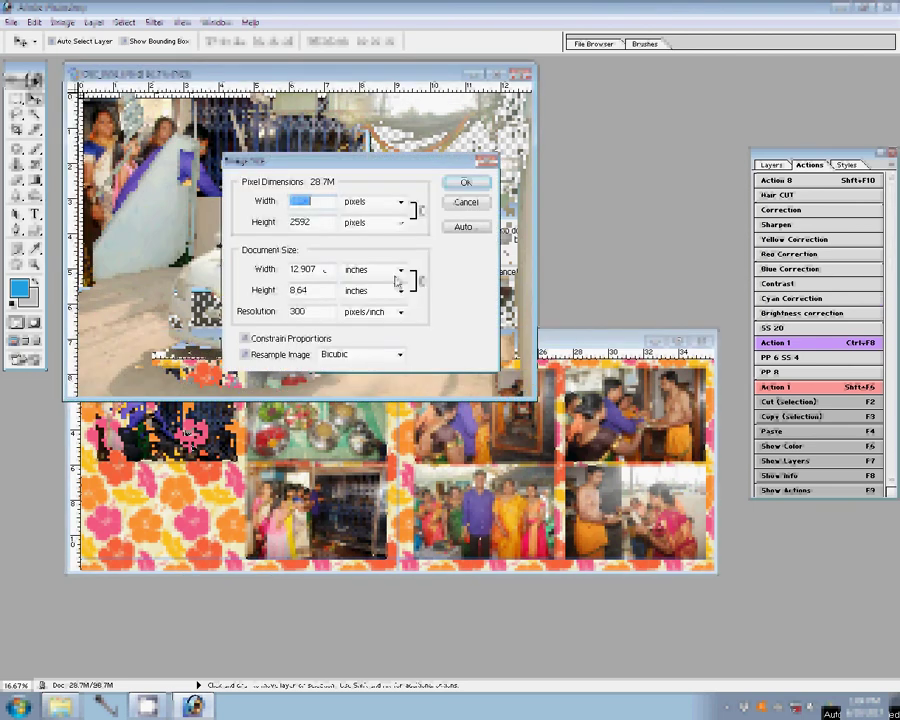
pyautogui.write('8')
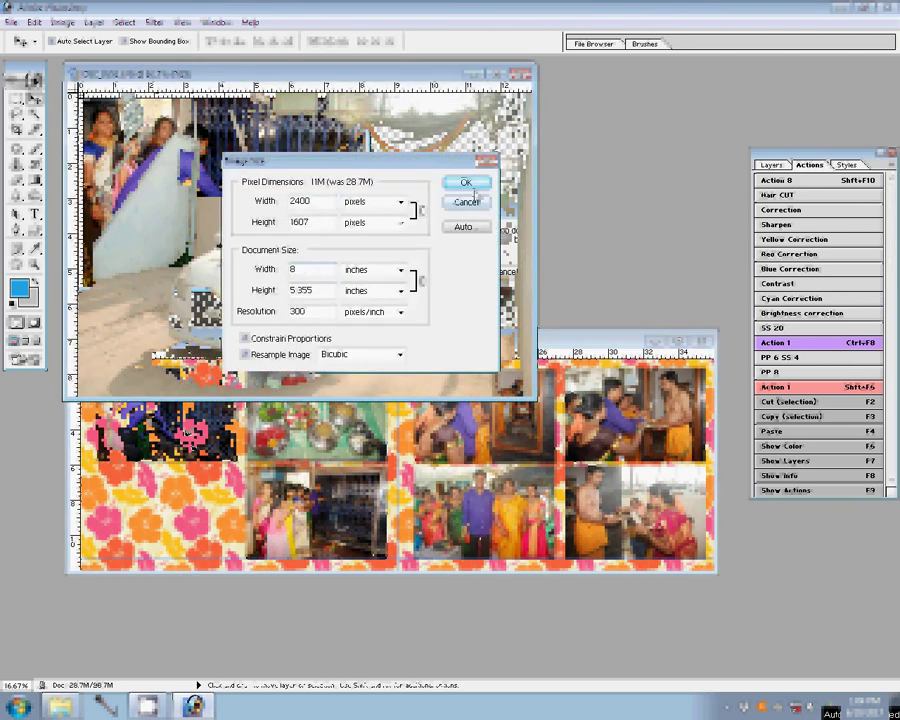
pyautogui.click(465, 183)
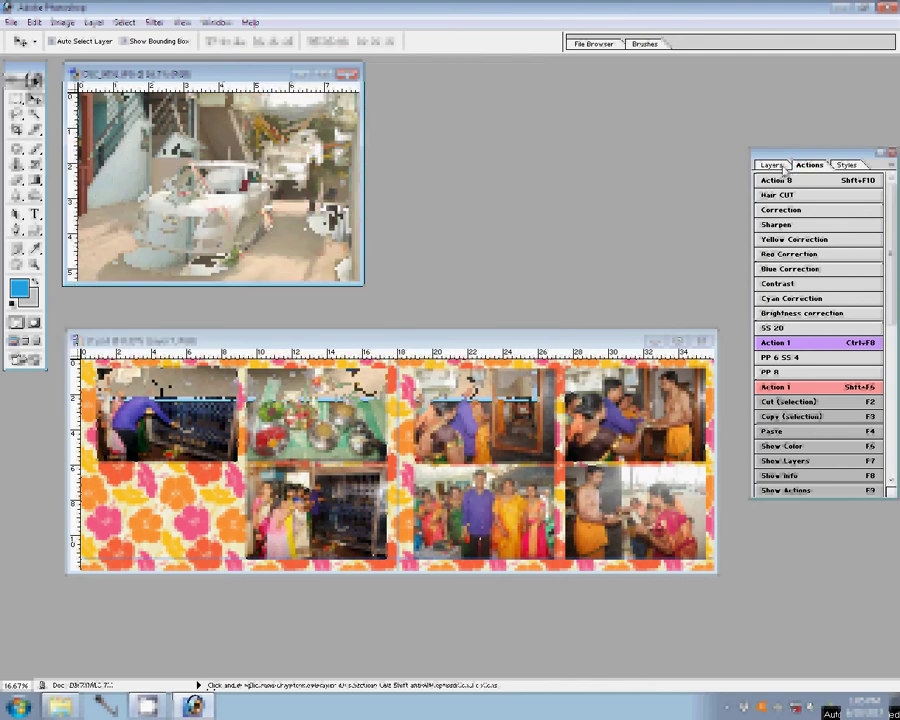
# Run the Correction action to brighten and sharpen the car photo.
pyautogui.click(776, 165)
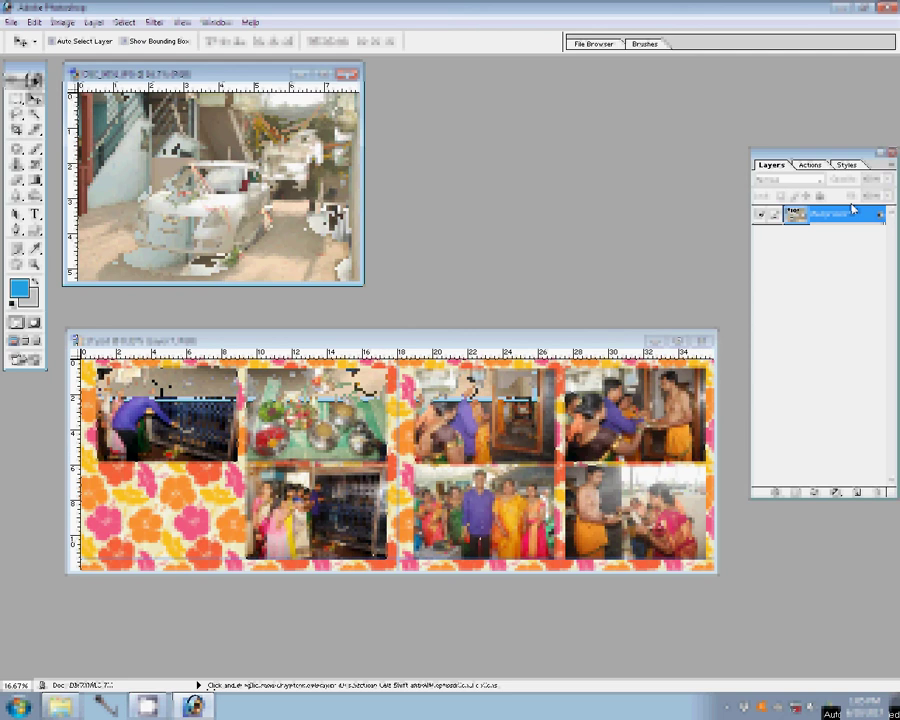
pyautogui.click(815, 166)
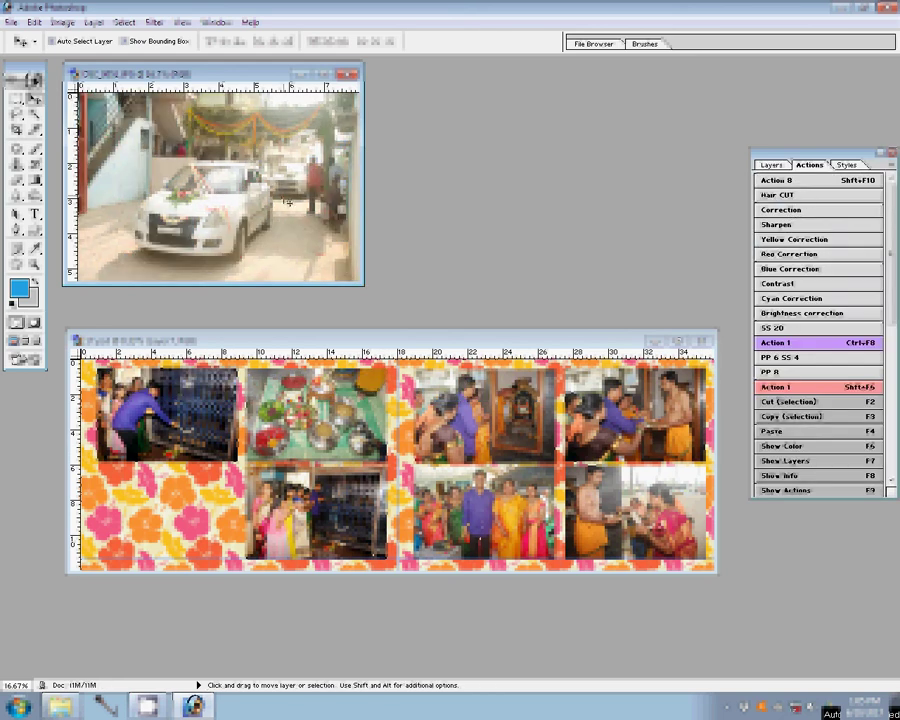
pyautogui.click(800, 213)
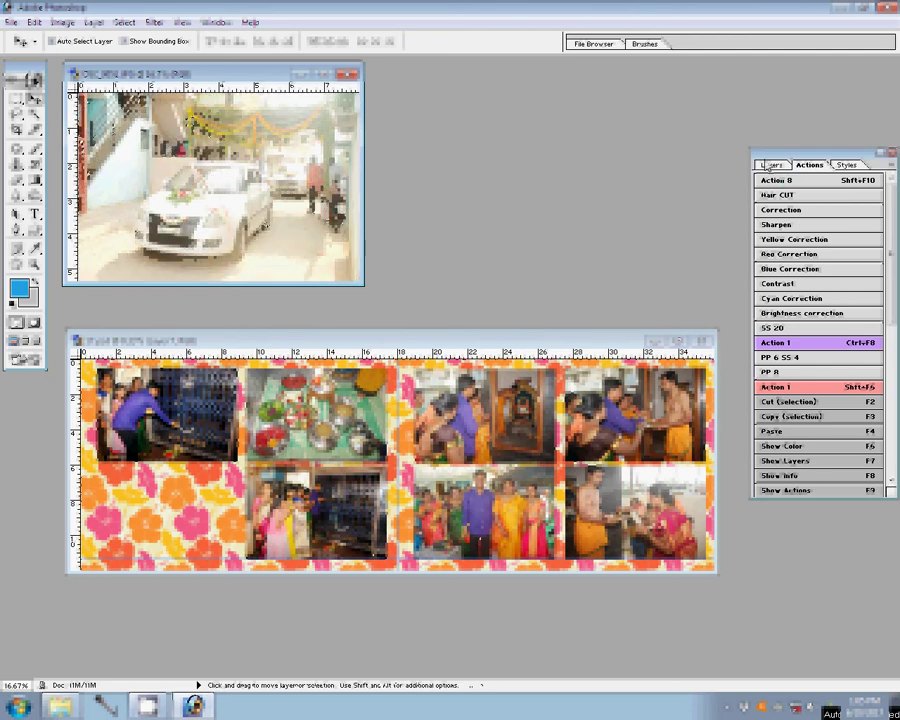
pyautogui.press('F7')
# Add a near-black #04141C Solid Color fill layer blended in Soft Light mode.
pyautogui.click(857, 495)
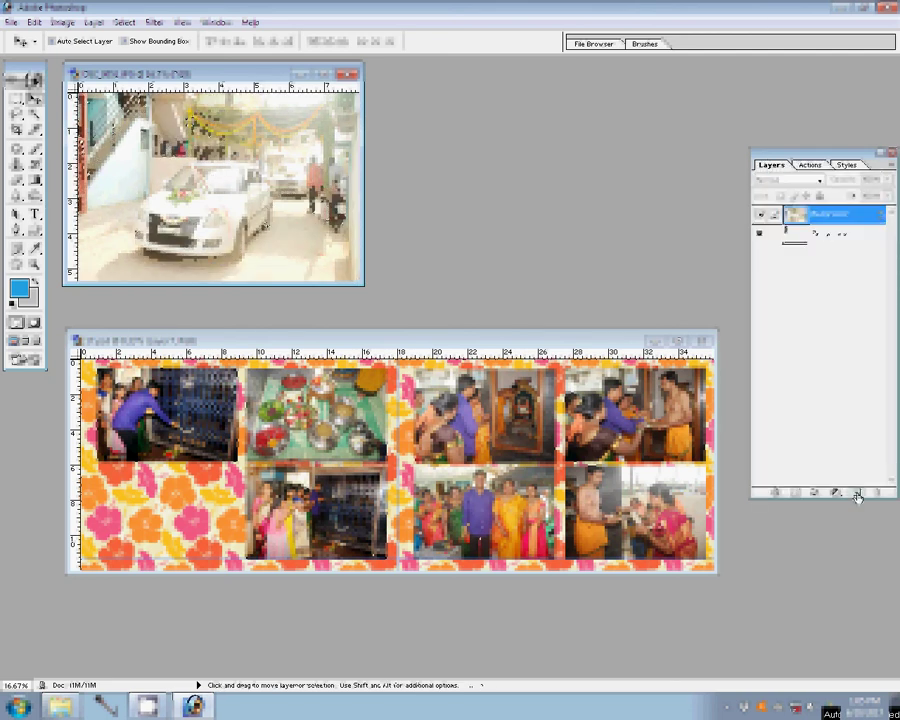
pyautogui.click(857, 495)
pyautogui.click(797, 261)
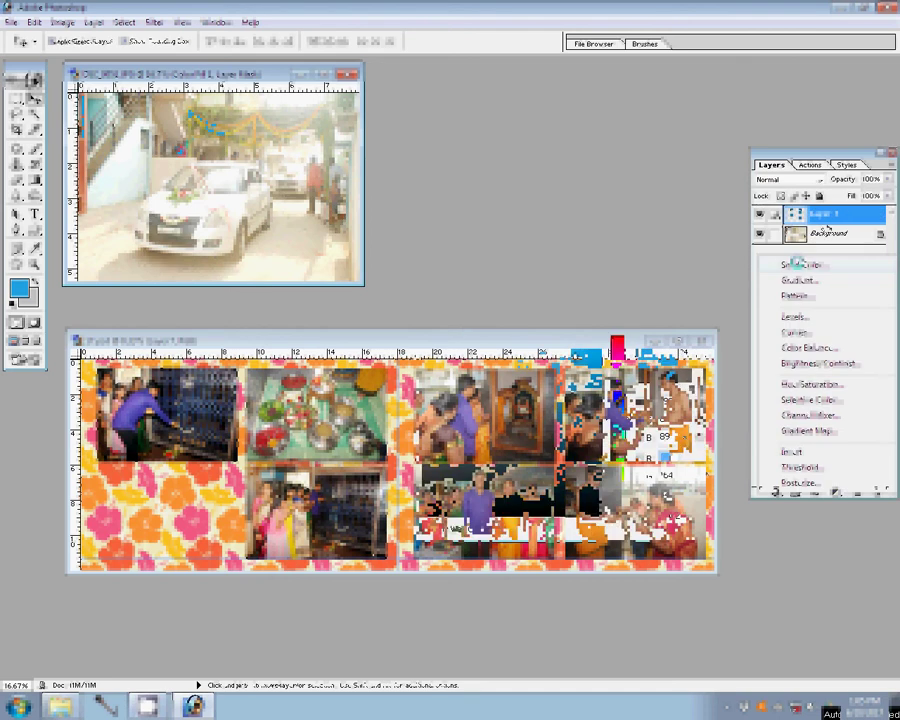
pyautogui.click(578, 496)
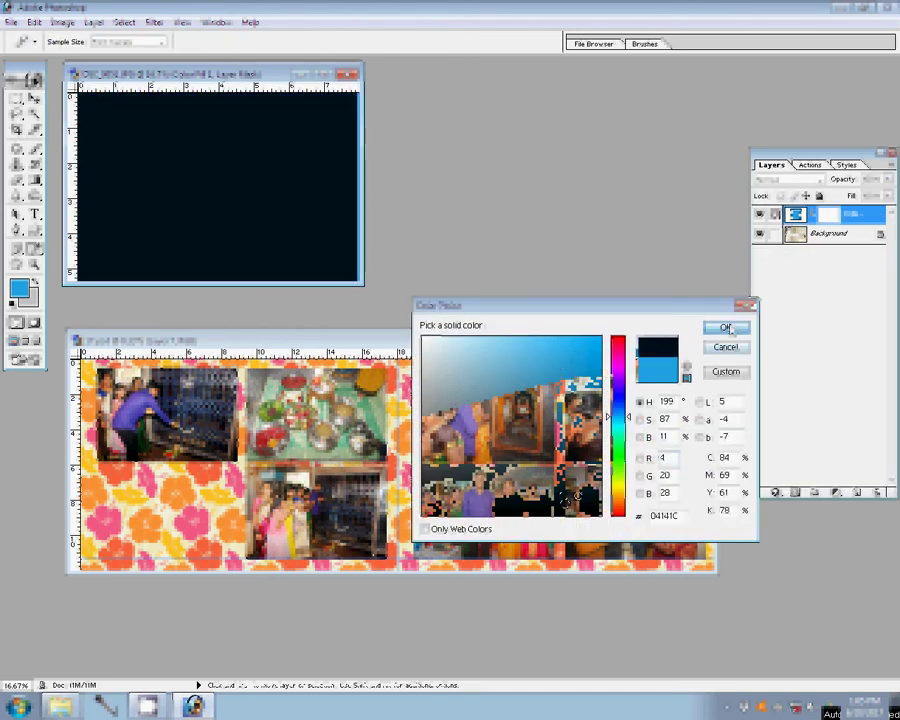
pyautogui.click(727, 329)
pyautogui.click(785, 179)
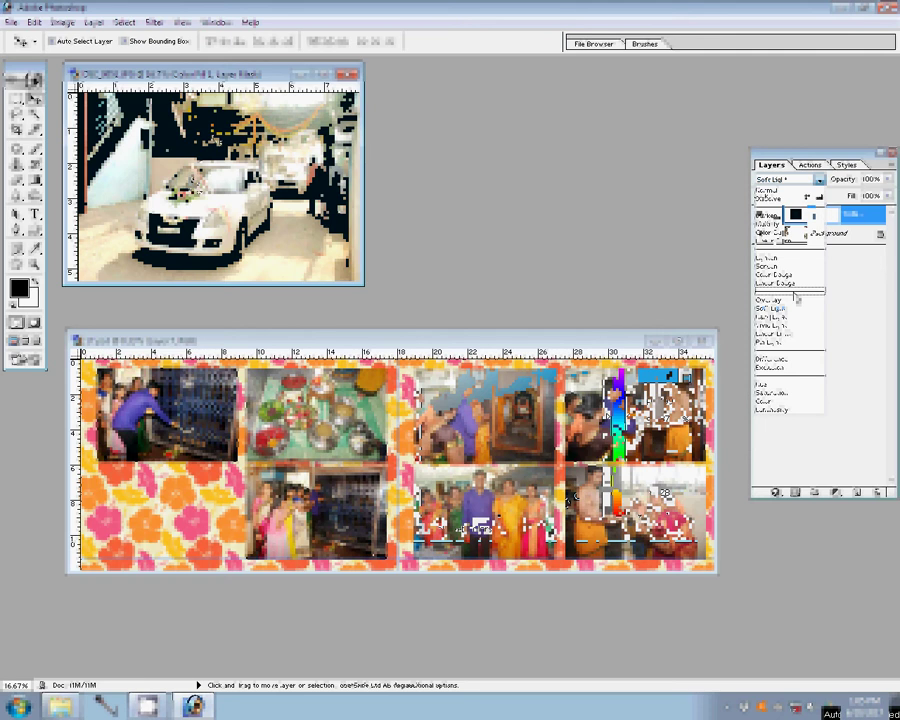
pyautogui.click(775, 308)
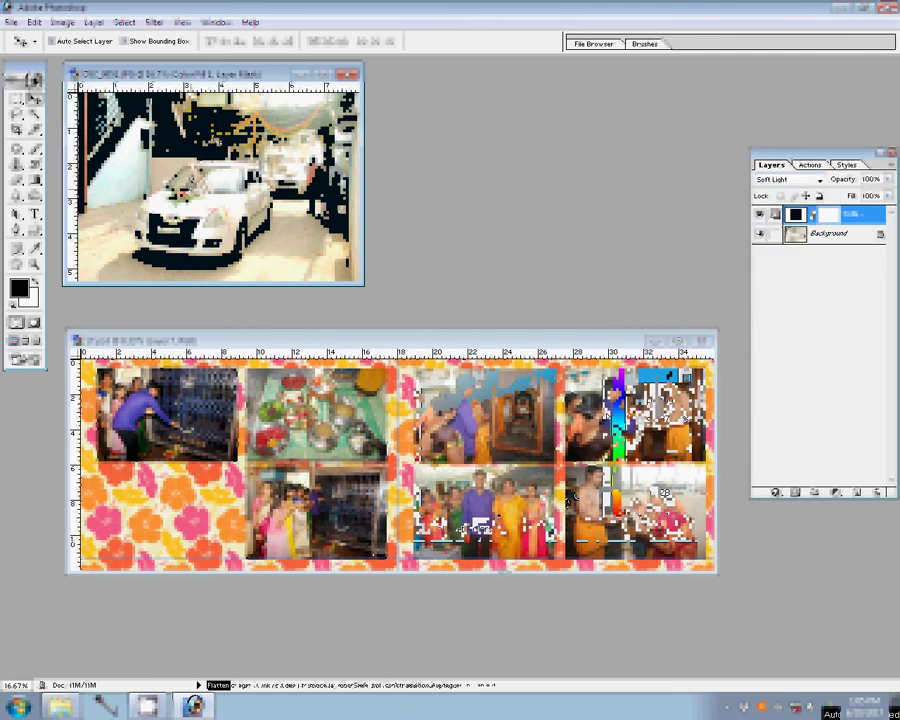
pyautogui.click(105, 705)
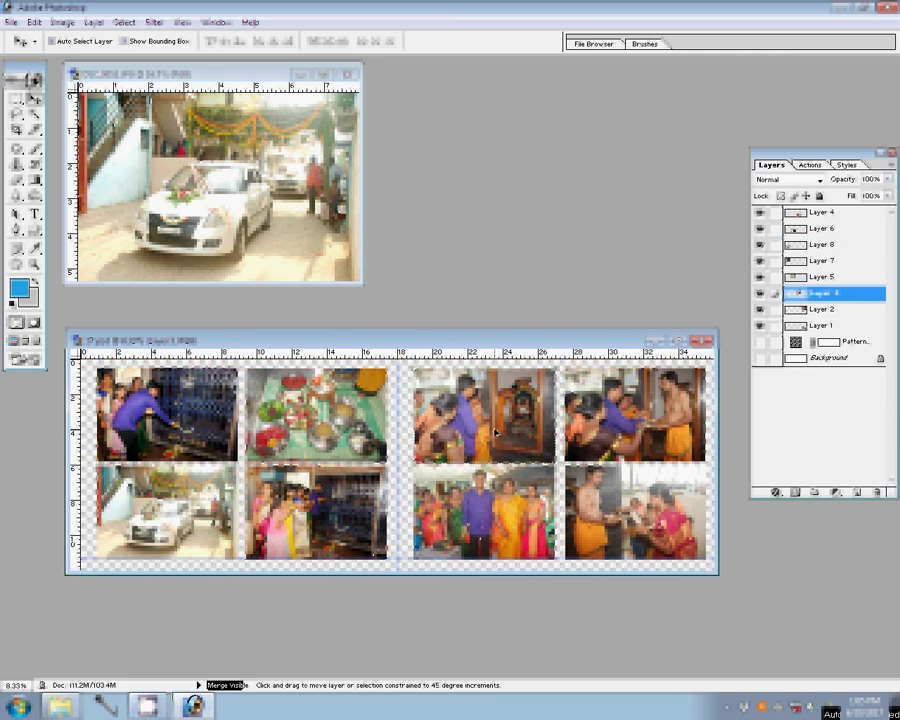
# Merge the visible photo layers into a single layer with Shift+Ctrl+E.
pyautogui.hotkey('ctrl', 'shift', 'e')
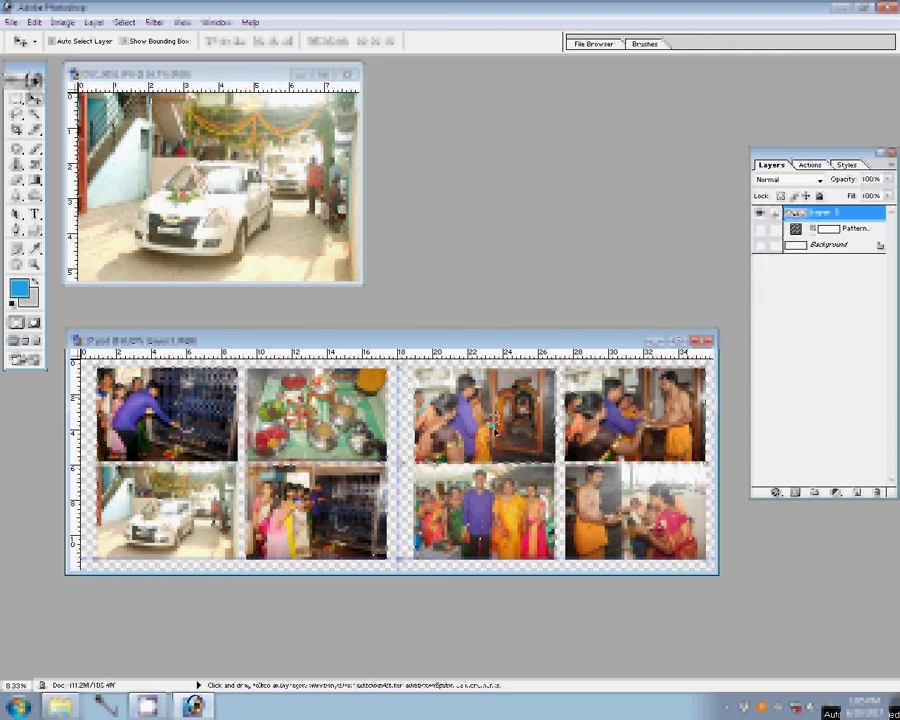
pyautogui.click(776, 492)
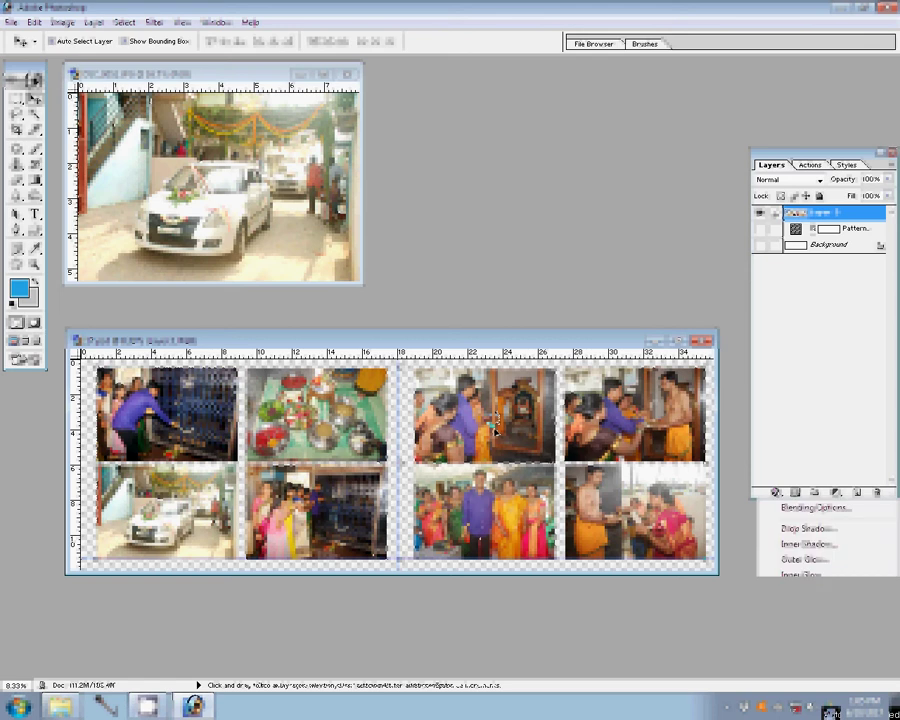
# Add a 20 px Stroke effect filled with the pale mint pattern to the merged photos.
pyautogui.click(496, 432)
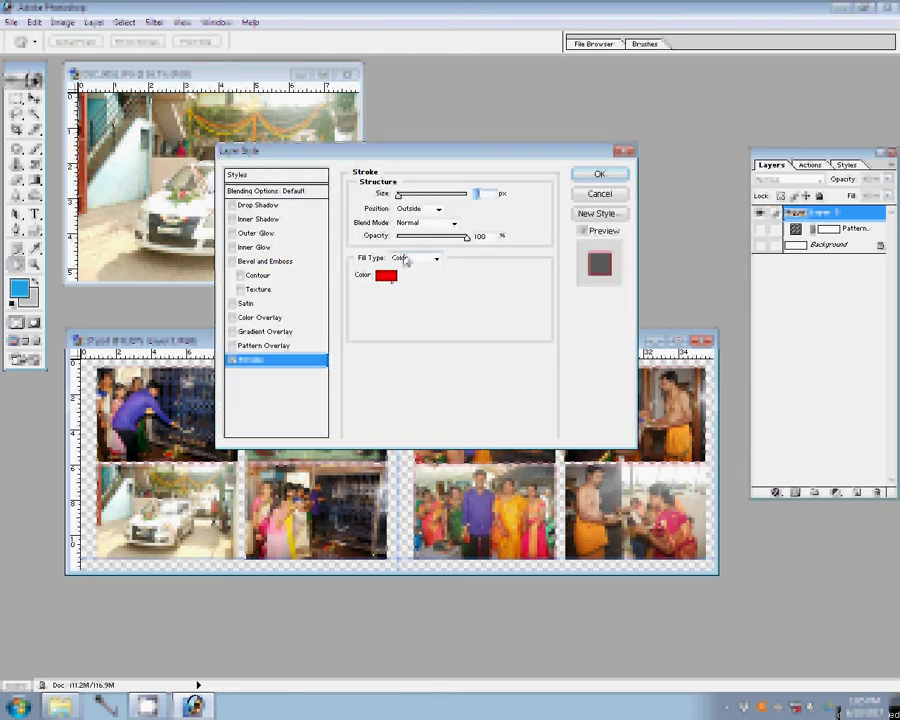
pyautogui.click(405, 260)
pyautogui.click(405, 286)
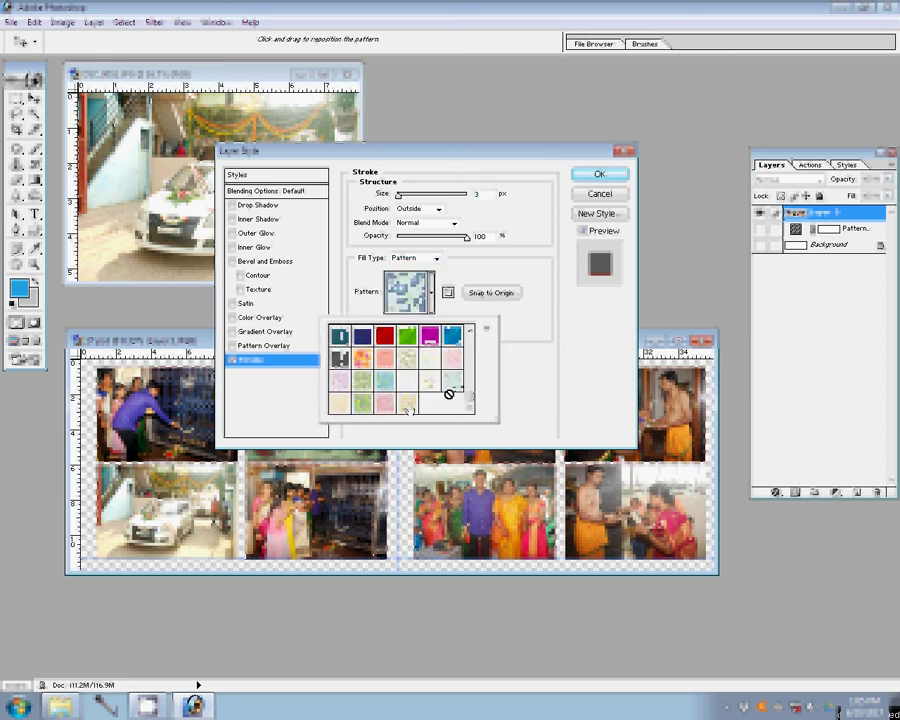
pyautogui.click(430, 378)
pyautogui.click(478, 193)
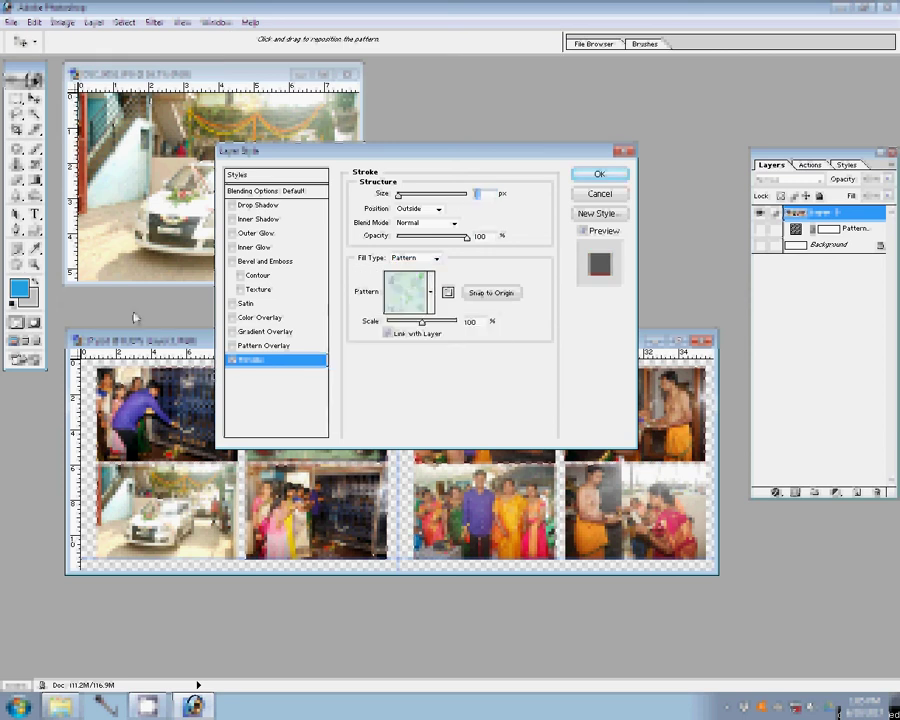
pyautogui.write('20')
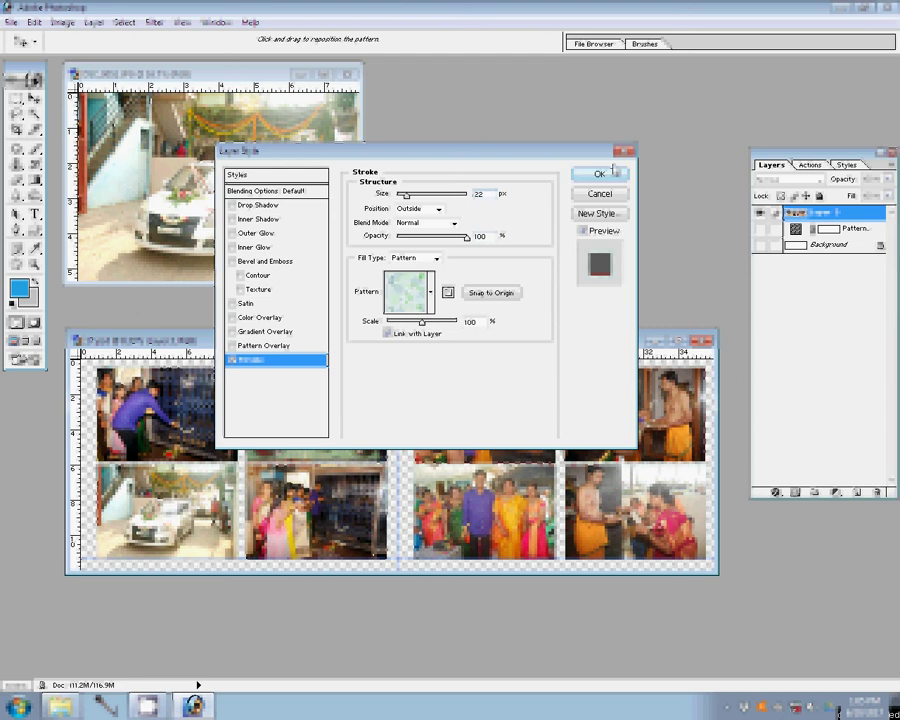
pyautogui.press('Return')
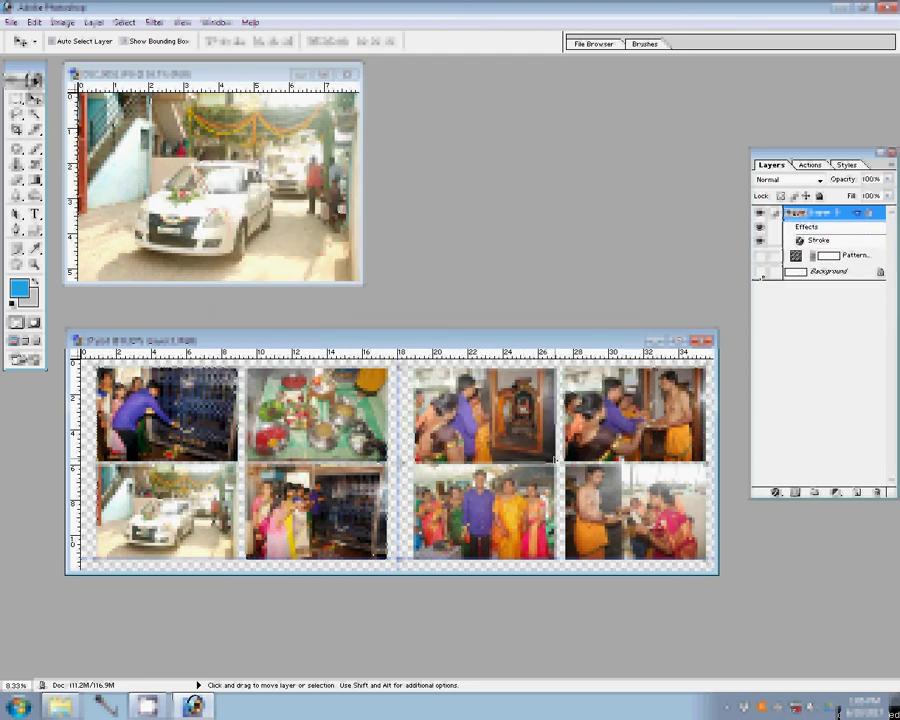
# Make the floral Pattern layer visible again and start saving the spread as a new file.
pyautogui.click(759, 271)
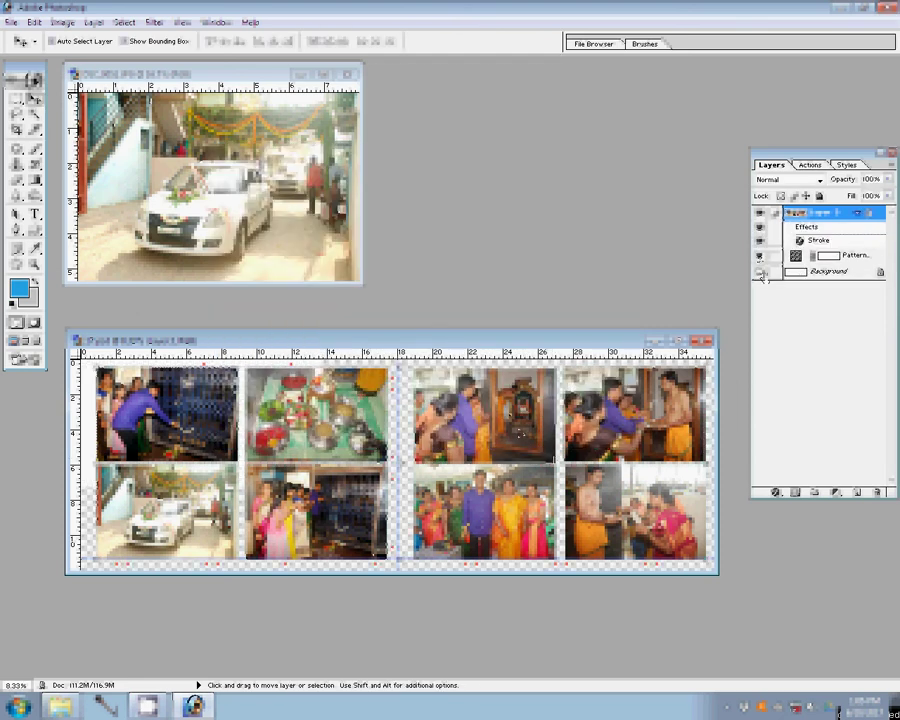
pyautogui.click(759, 256)
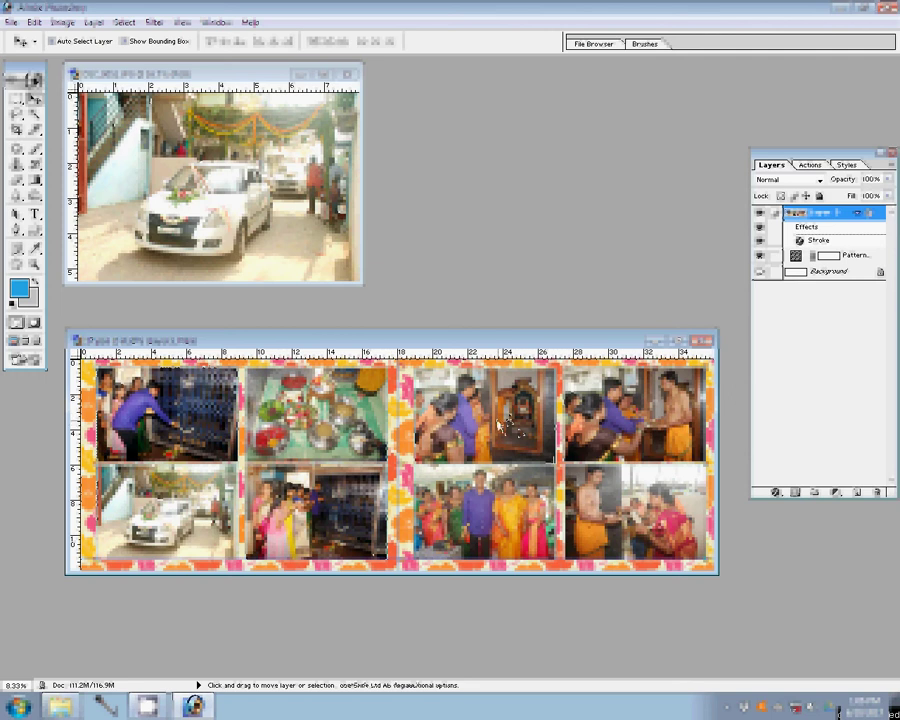
pyautogui.hotkey('ctrl', 'shift', 's')
# Save the spread as a layered PSD named 's' in a numbered folder on Local Disk (G:).
pyautogui.click(300, 280)
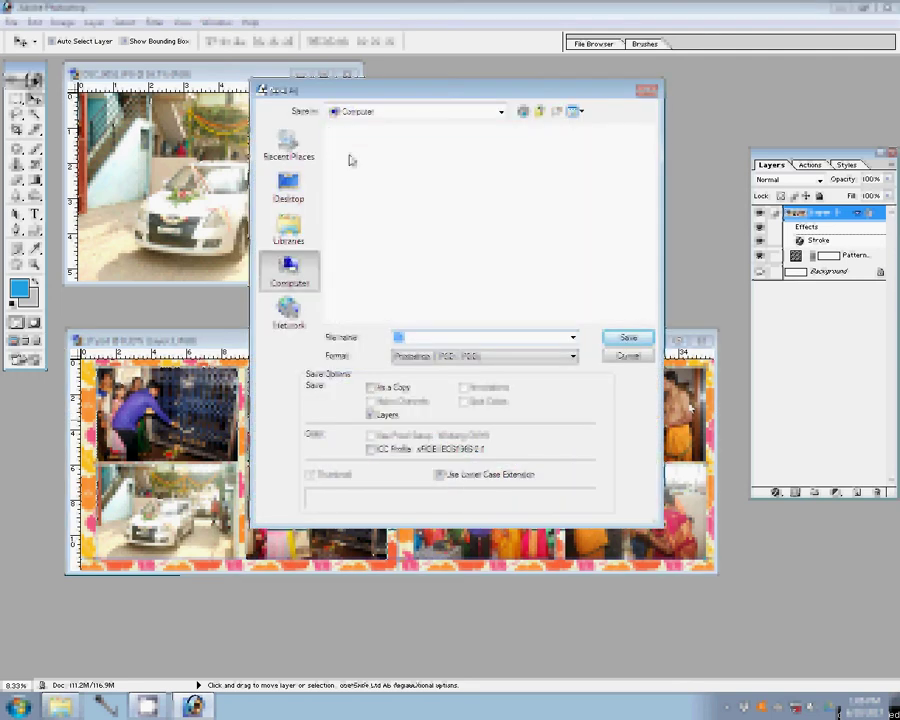
pyautogui.click(381, 183)
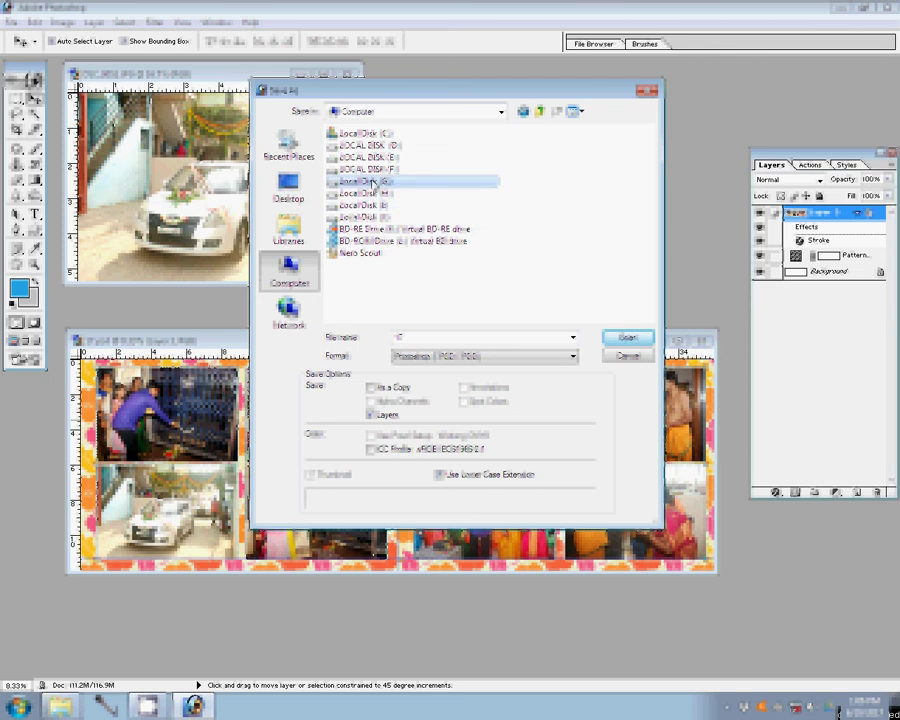
pyautogui.click(628, 338)
pyautogui.press('Return')
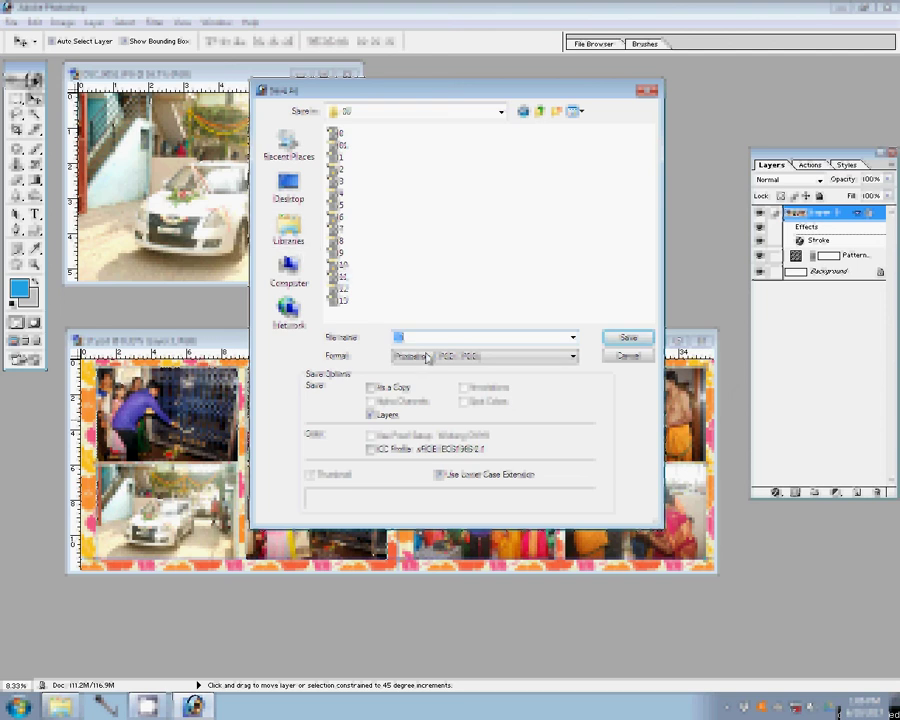
pyautogui.write('s')
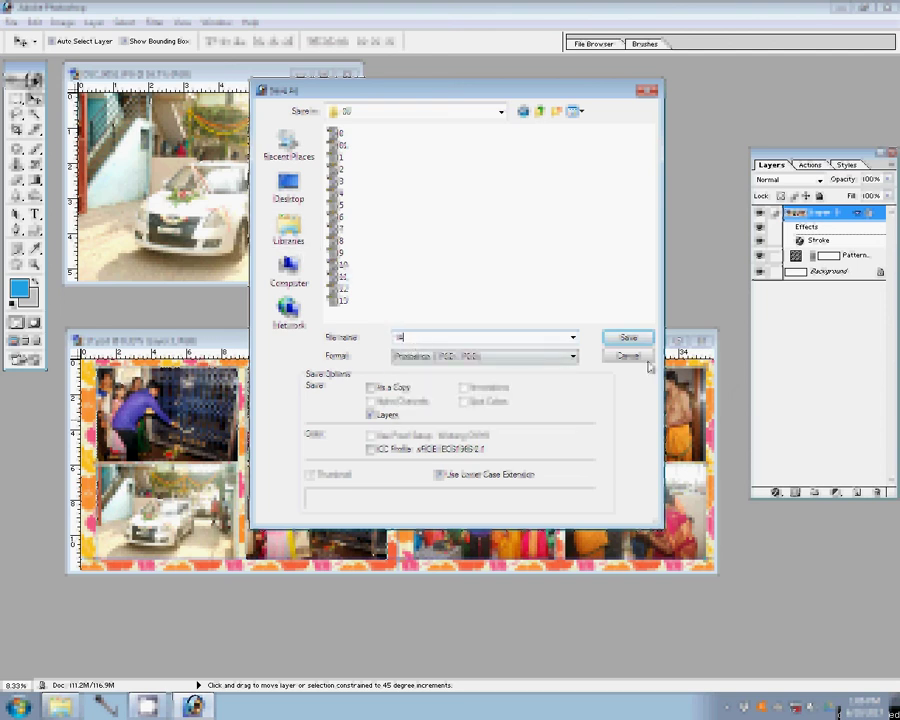
pyautogui.click(638, 341)
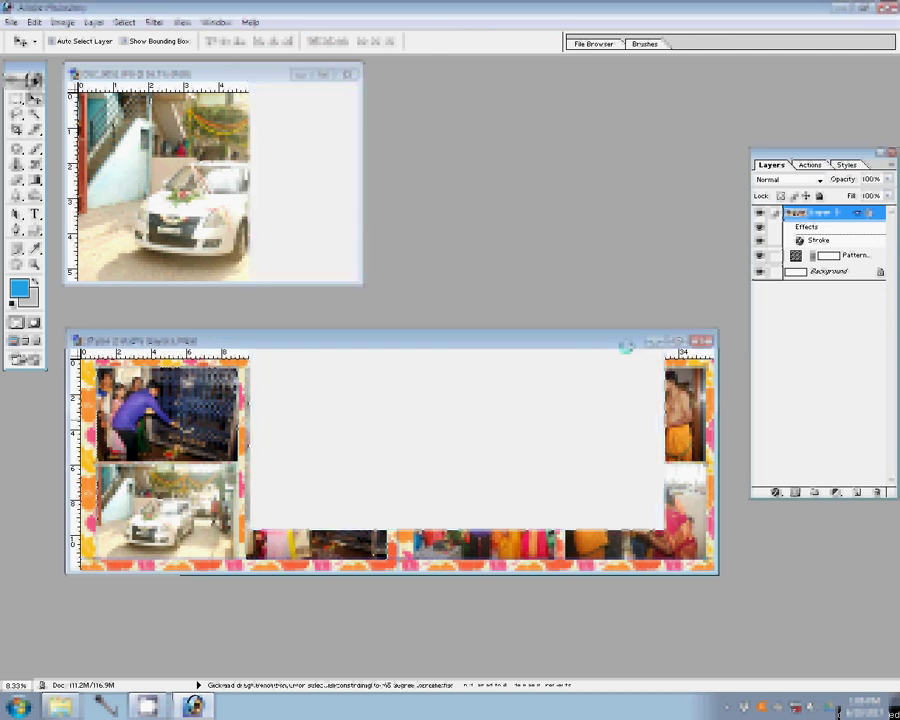